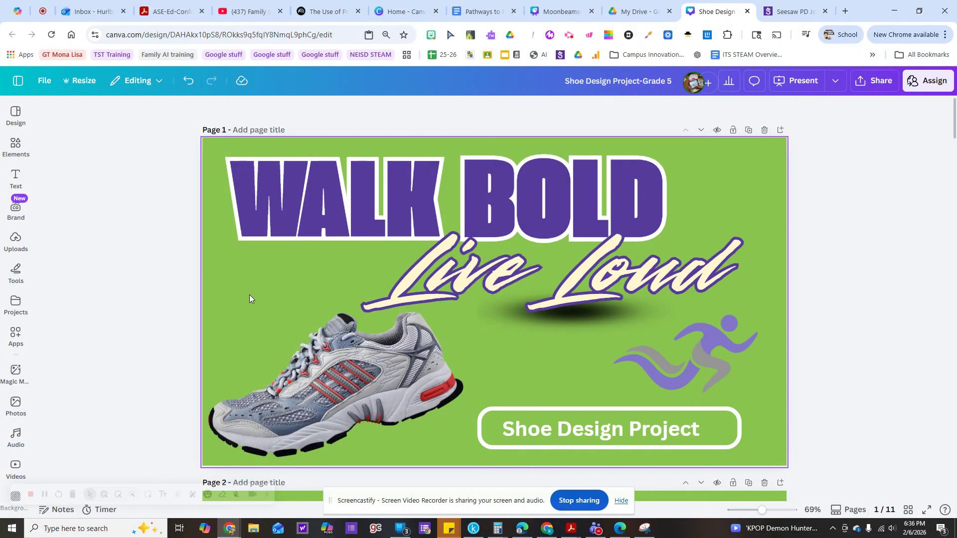
Apply the Sangri filter to the white shoe image on page 4 of the Shoe Design Project.
{"action": "scroll", "coordinate": [238, 295], "scroll_direction": "down", "scroll_amount": 8}
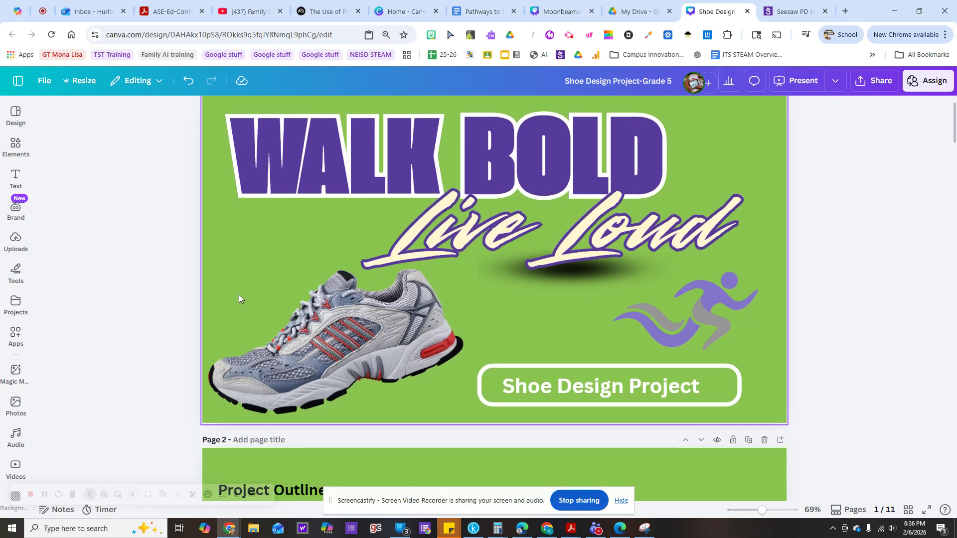
{"action": "scroll", "coordinate": [238, 293], "scroll_direction": "down", "scroll_amount": 8}
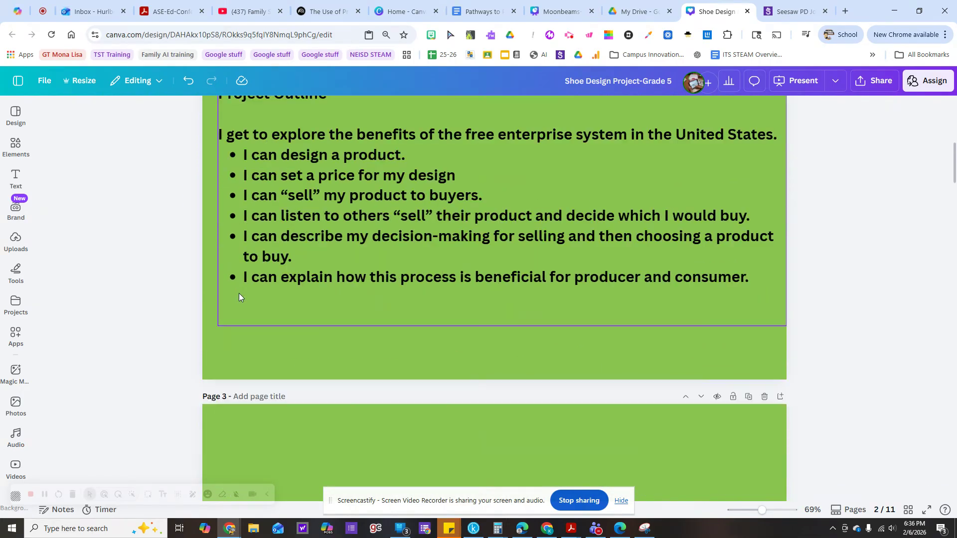
{"action": "scroll", "coordinate": [239, 293], "scroll_direction": "down", "scroll_amount": 7}
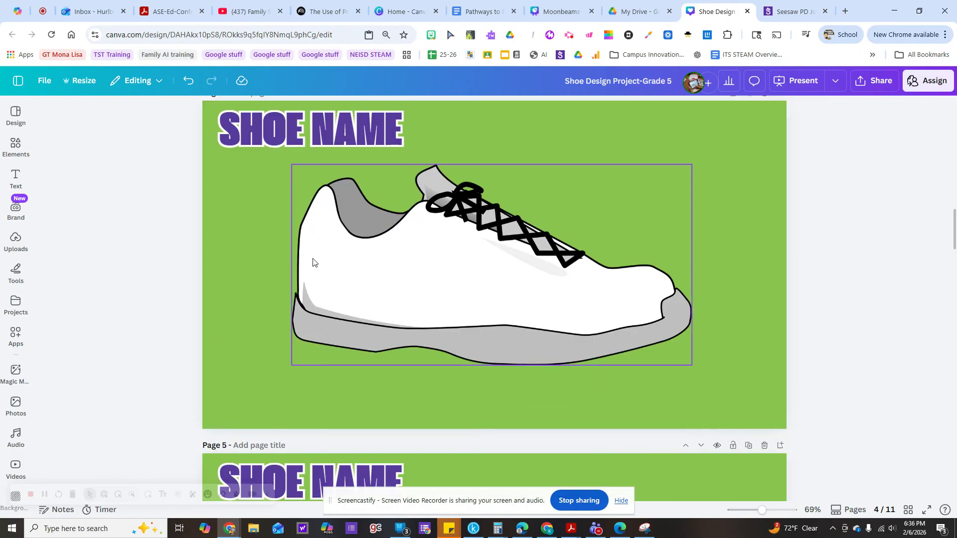
{"action": "scroll", "coordinate": [285, 262], "scroll_direction": "down", "scroll_amount": 6}
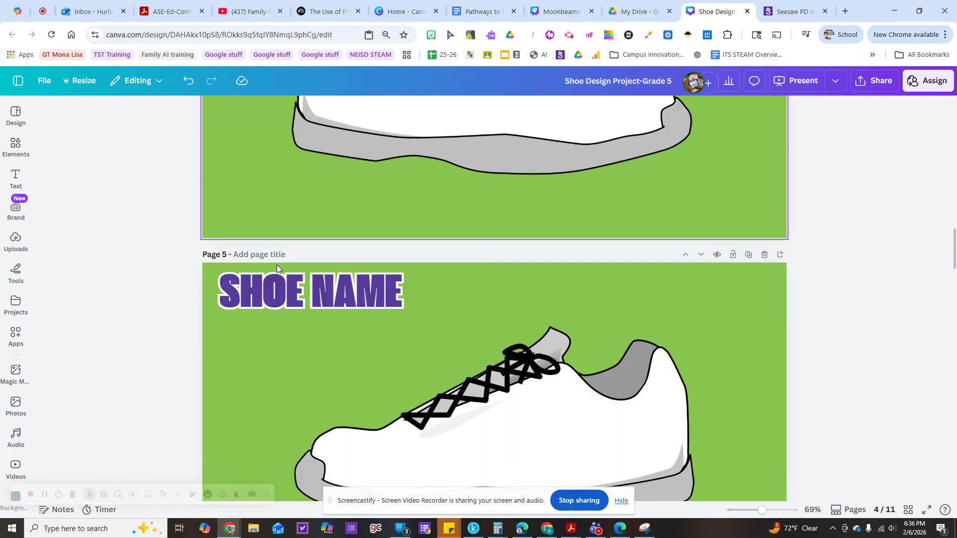
{"action": "scroll", "coordinate": [274, 265], "scroll_direction": "up", "scroll_amount": 7}
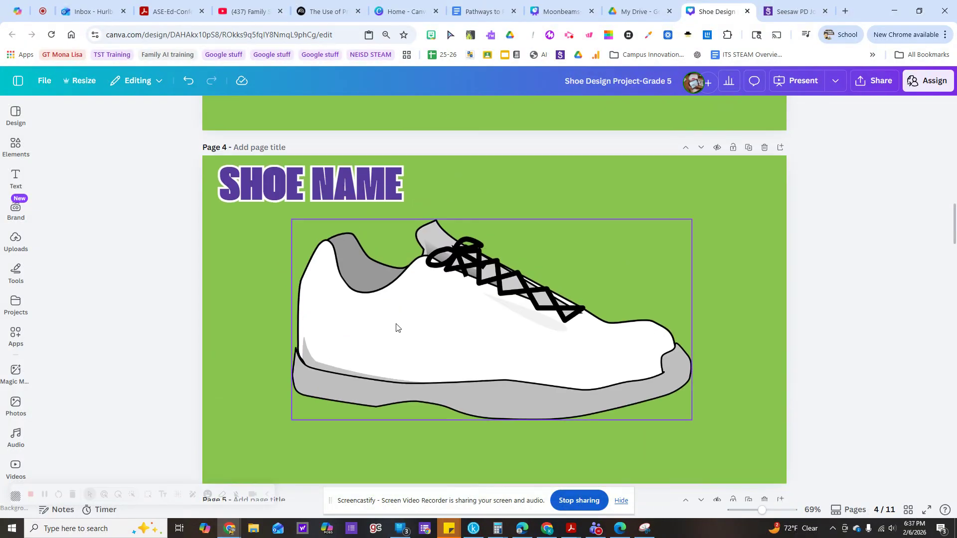
{"action": "left_click_drag", "start_coordinate": [396, 328], "coordinate": [396, 329]}
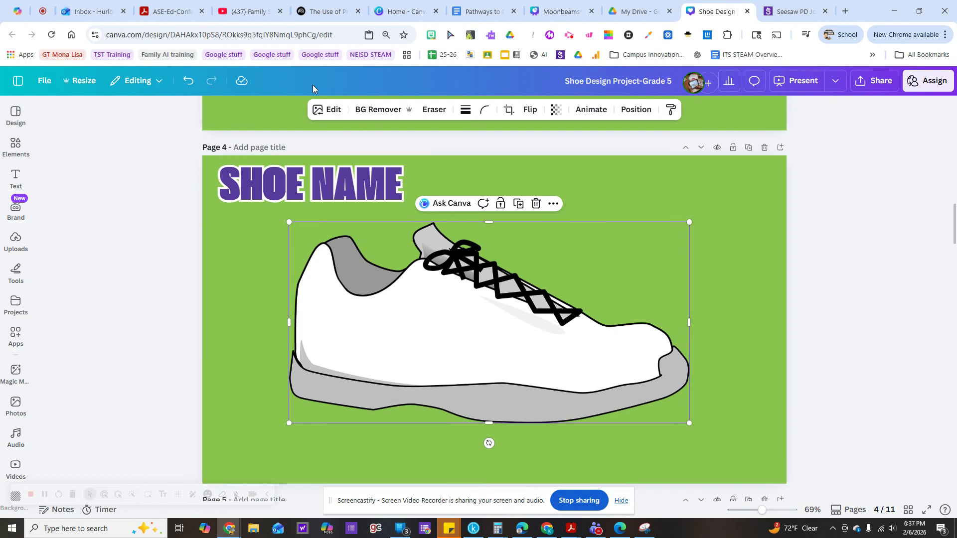
{"action": "left_click", "coordinate": [328, 110]}
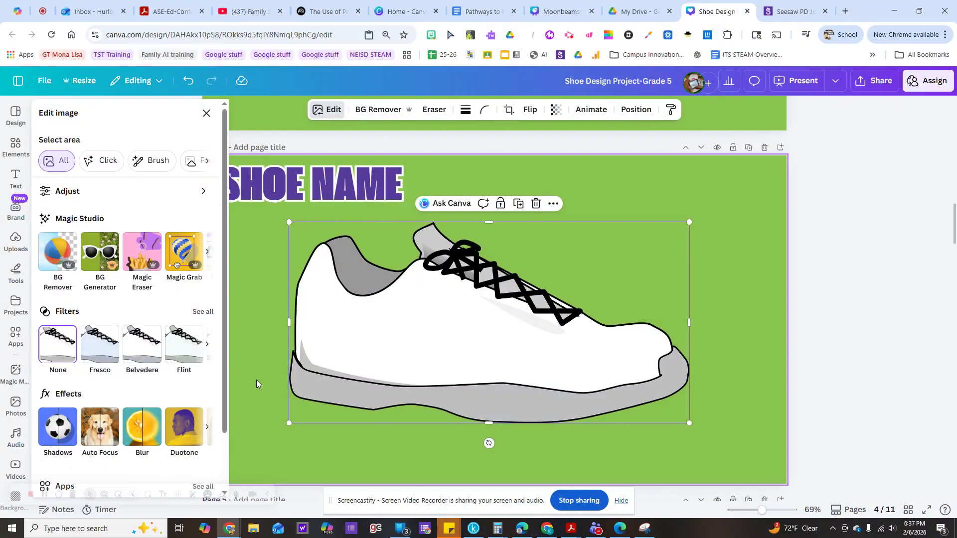
{"action": "left_click", "coordinate": [202, 316]}
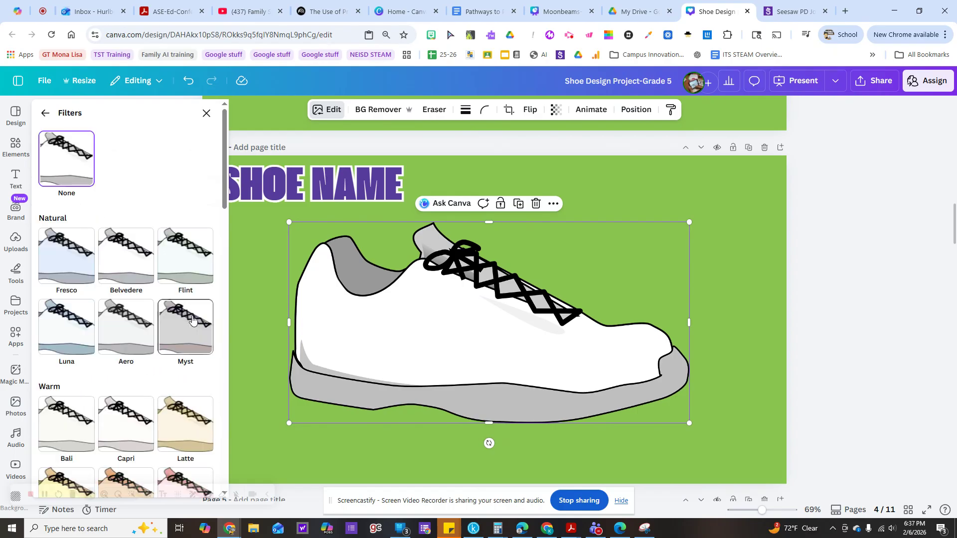
{"action": "scroll", "coordinate": [195, 312], "scroll_direction": "down", "scroll_amount": 5}
{"action": "left_click", "coordinate": [185, 227]}
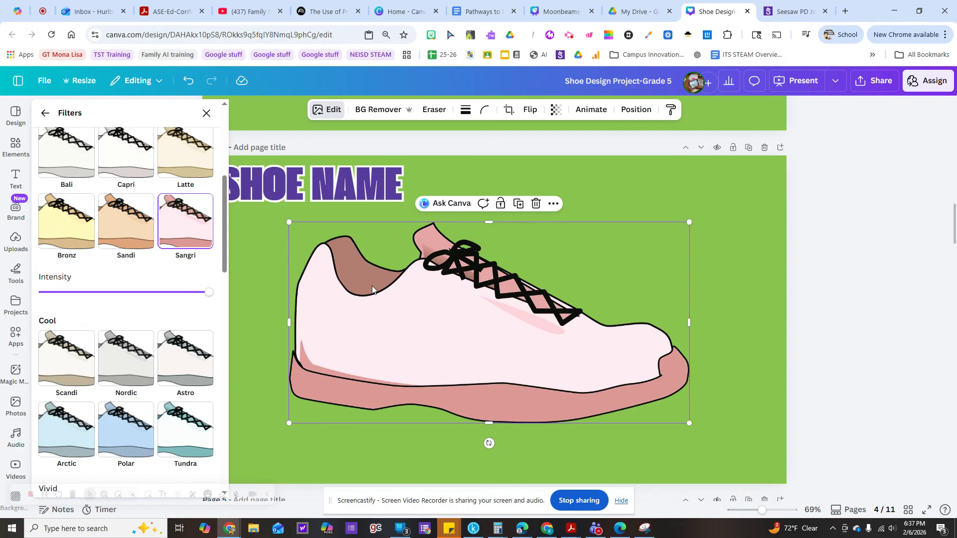
{"action": "left_click", "coordinate": [267, 291]}
Examine the slogan and logo guidance on page 6 and the blank Design Time page after it.
{"action": "scroll", "coordinate": [258, 286], "scroll_direction": "down", "scroll_amount": 5}
{"action": "scroll", "coordinate": [258, 283], "scroll_direction": "down", "scroll_amount": 5}
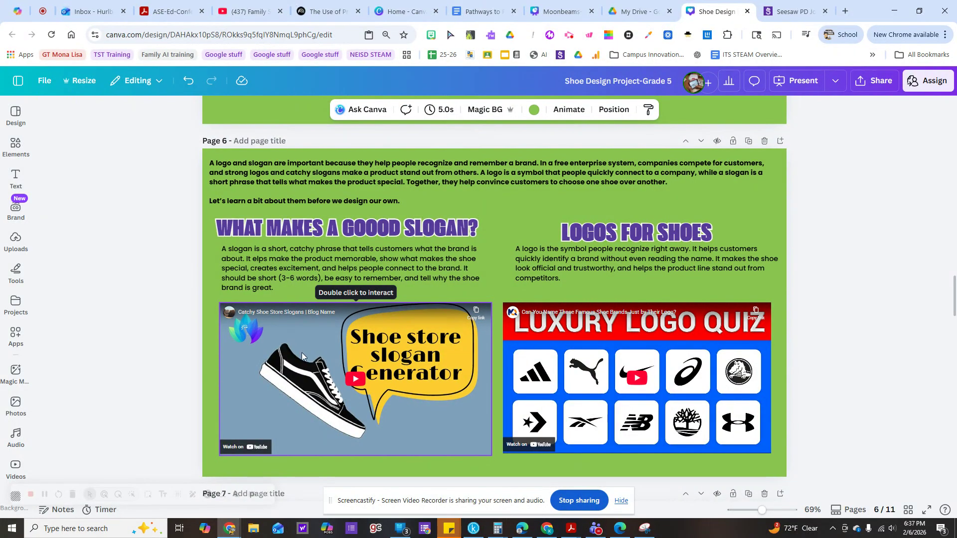
{"action": "left_click", "coordinate": [617, 216]}
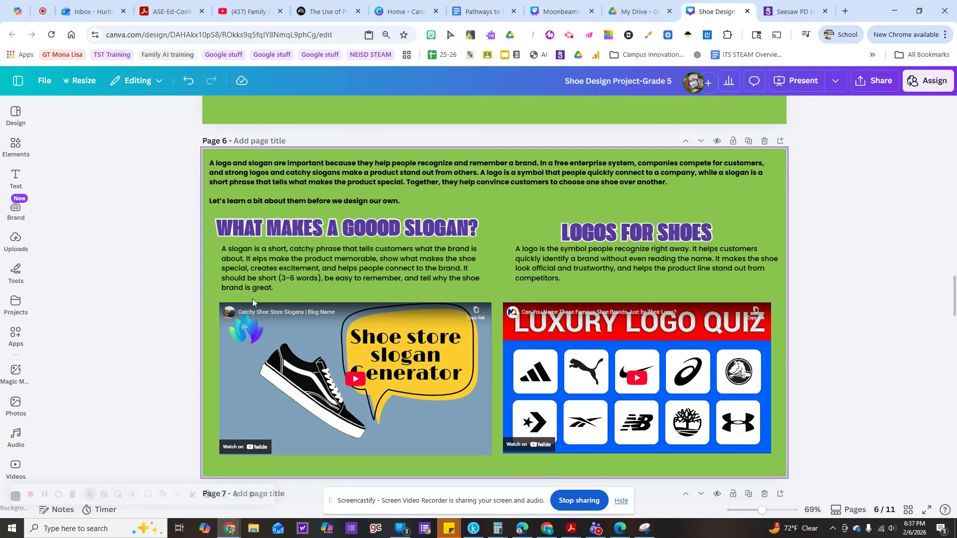
{"action": "scroll", "coordinate": [253, 298], "scroll_direction": "down", "scroll_amount": 7}
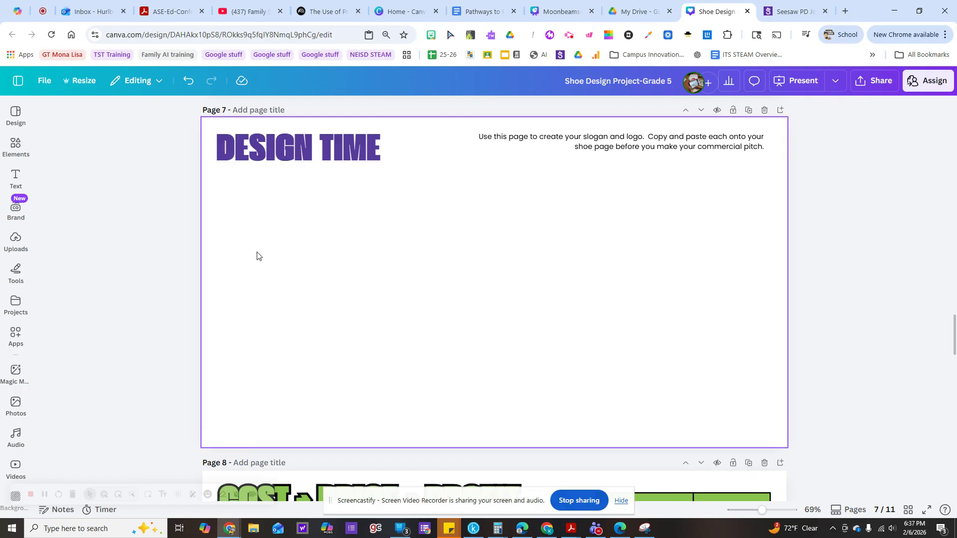
{"action": "left_click", "coordinate": [10, 149]}
{"action": "left_click", "coordinate": [13, 180]}
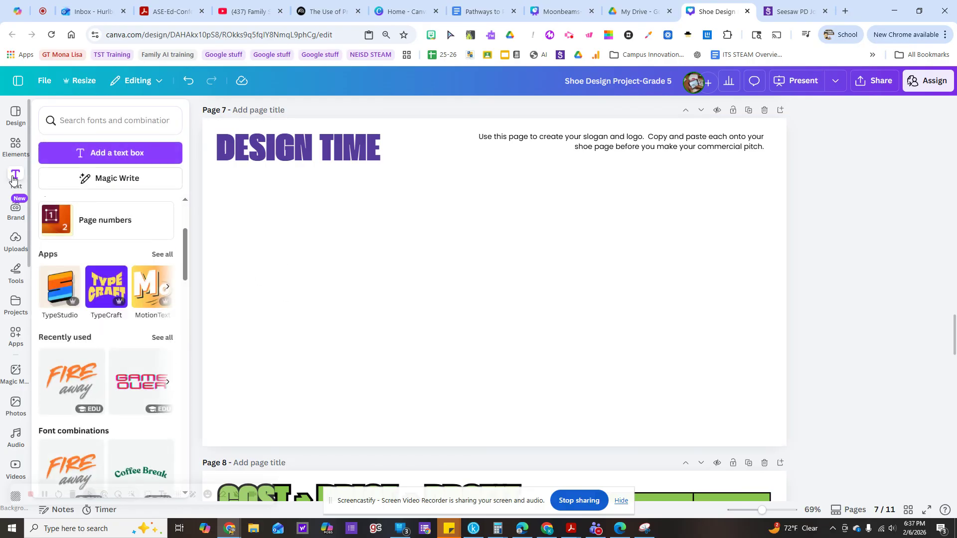
{"action": "left_click", "coordinate": [13, 179]}
Correct "elps" to "helps" in the slogan paragraph on page 6 and lock that text box.
{"action": "scroll", "coordinate": [407, 209], "scroll_direction": "up", "scroll_amount": 6}
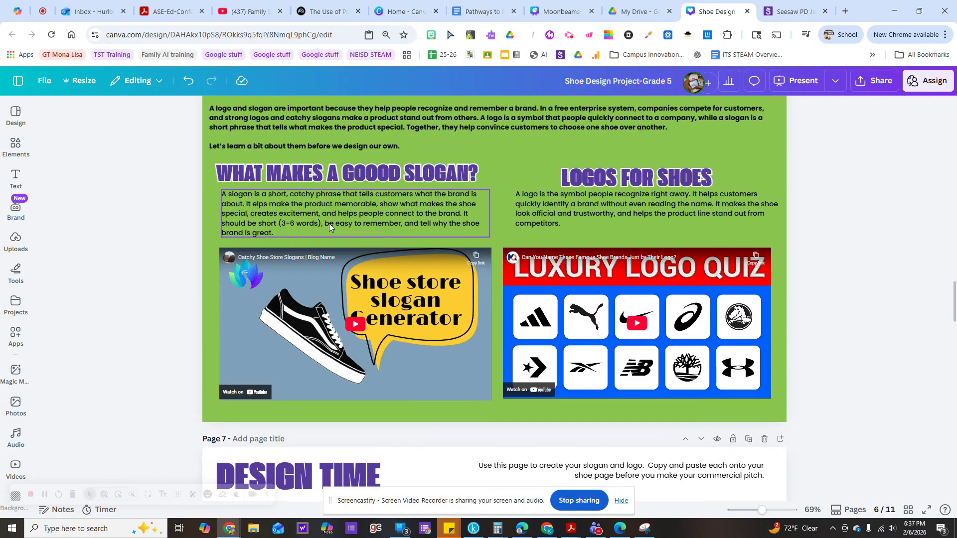
{"action": "scroll", "coordinate": [256, 153], "scroll_direction": "up", "scroll_amount": 1}
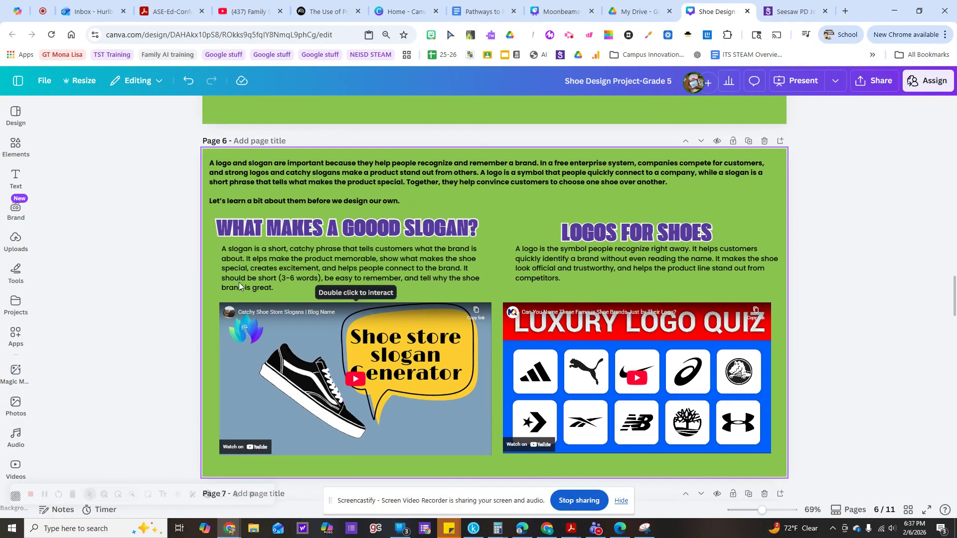
{"action": "left_click", "coordinate": [255, 259]}
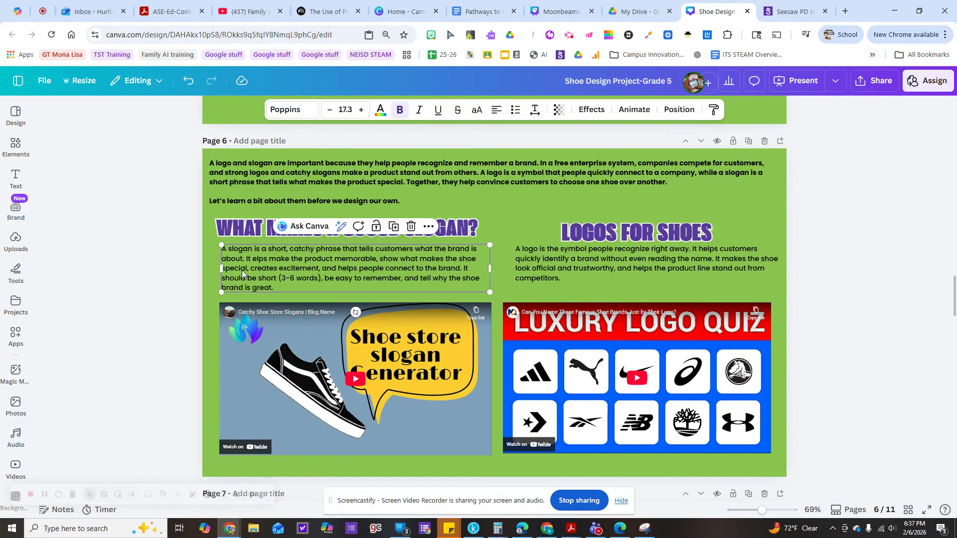
{"action": "double_click", "coordinate": [256, 257]}
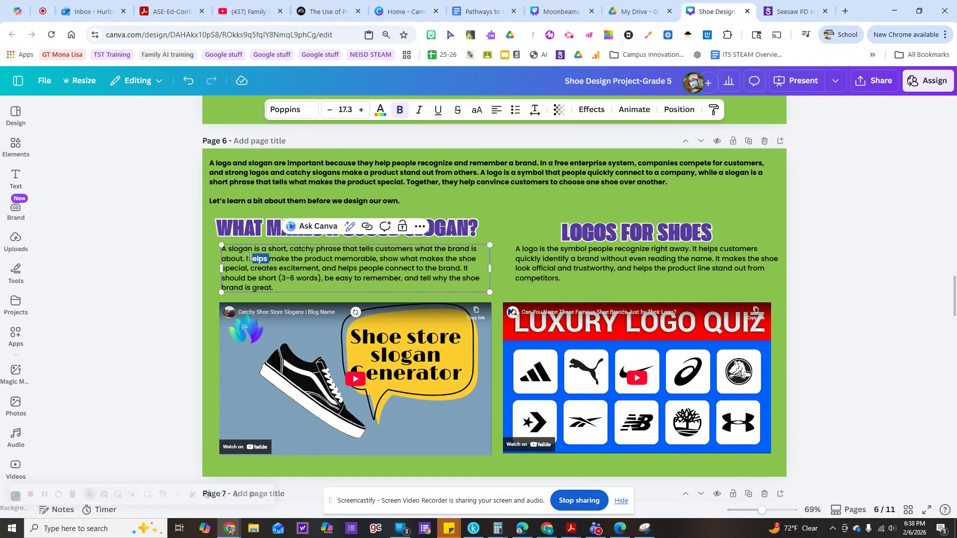
{"action": "left_click", "coordinate": [252, 260]}
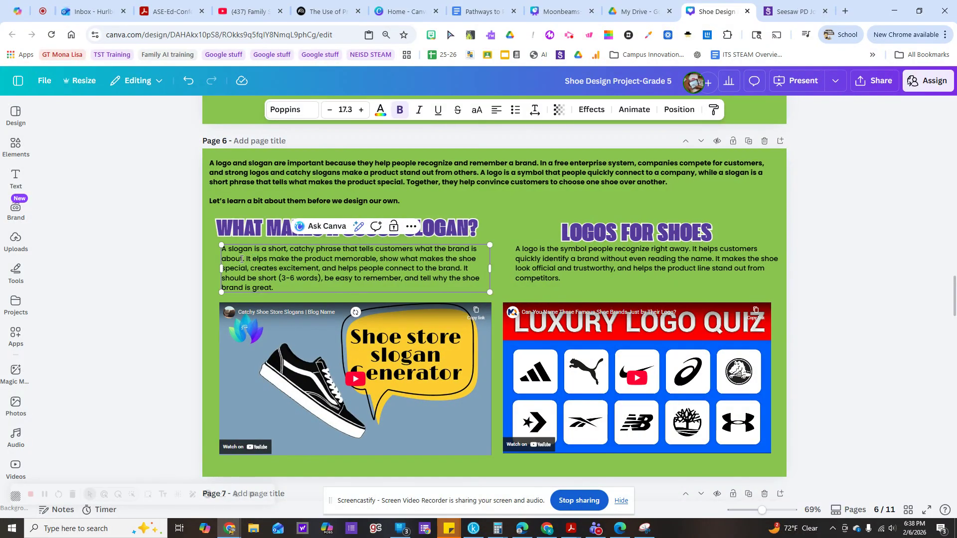
{"action": "type", "text": "h"}
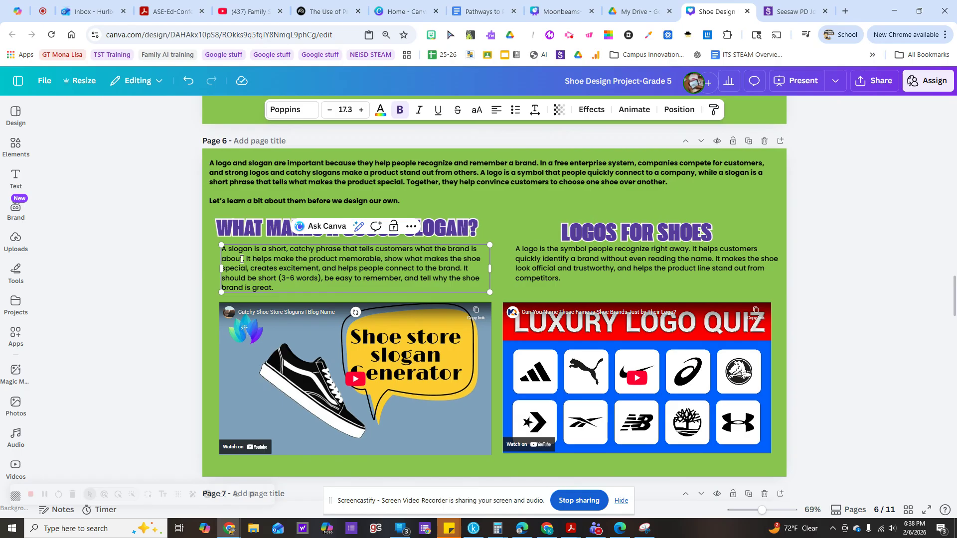
{"action": "left_click", "coordinate": [392, 228]}
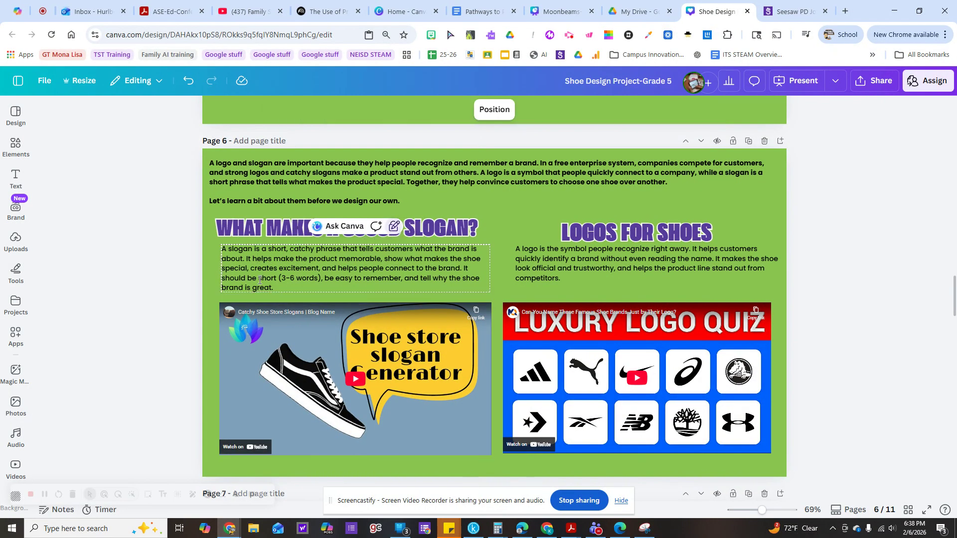
Add a text box to the Design Time page and set its font to Poppins.
{"action": "scroll", "coordinate": [208, 323], "scroll_direction": "down", "scroll_amount": 5}
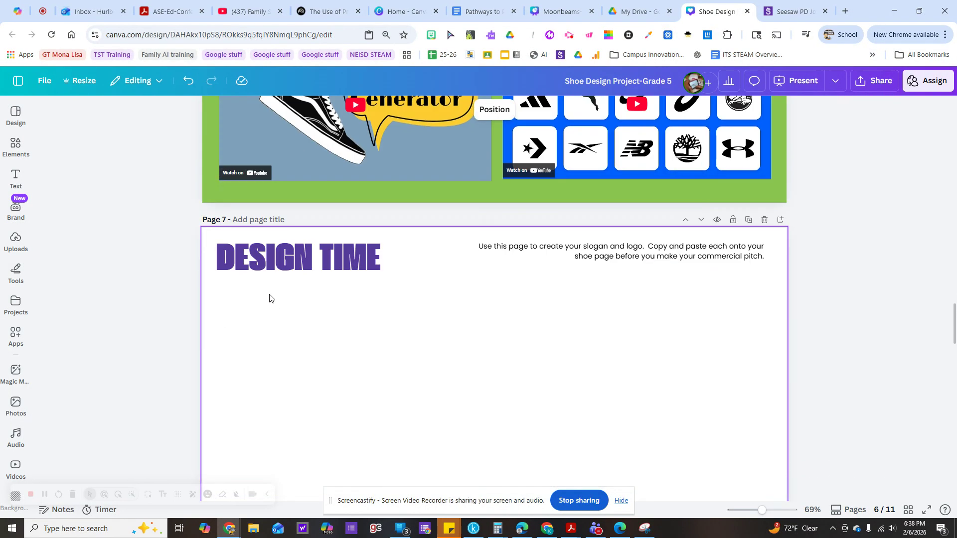
{"action": "scroll", "coordinate": [271, 301], "scroll_direction": "down", "scroll_amount": 1}
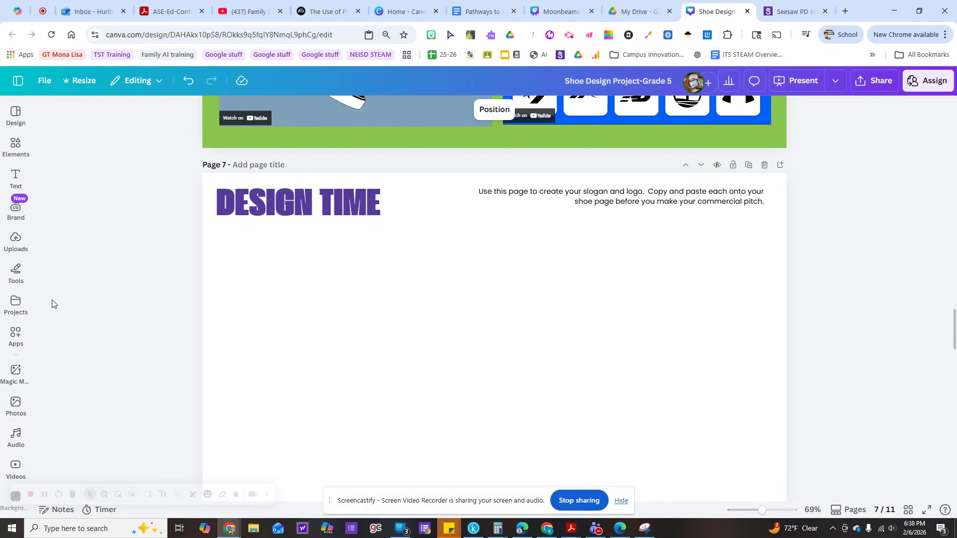
{"action": "left_click", "coordinate": [14, 178]}
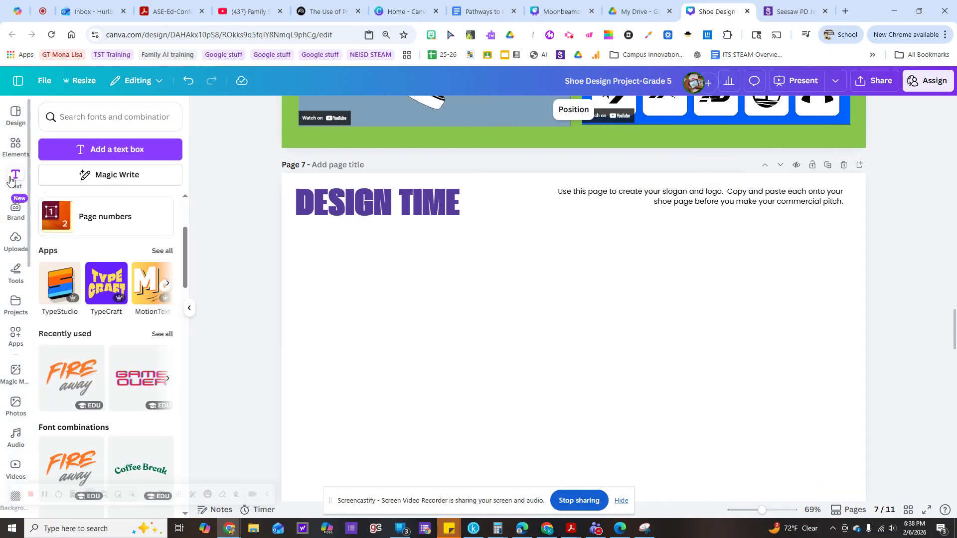
{"action": "left_click", "coordinate": [93, 150]}
{"action": "left_click", "coordinate": [383, 111]}
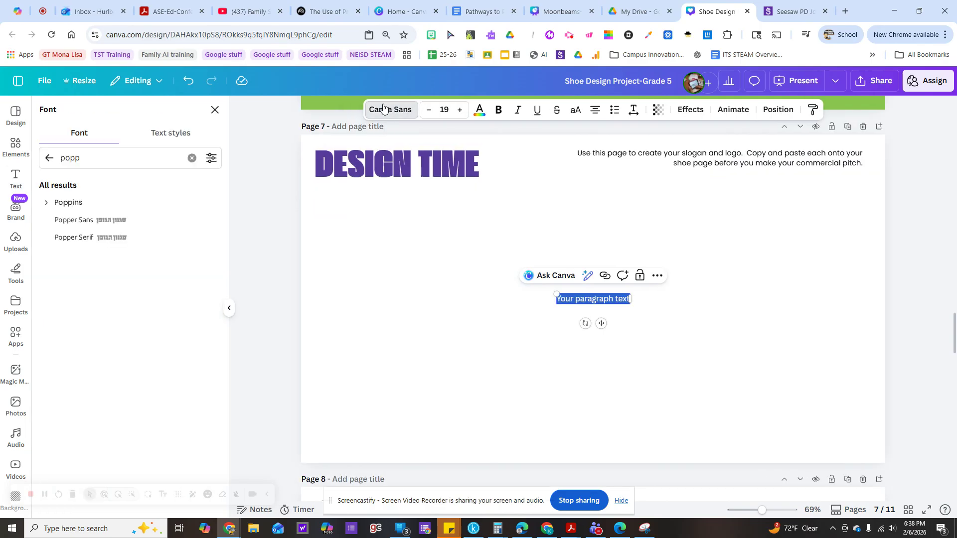
{"action": "left_click", "coordinate": [60, 203]}
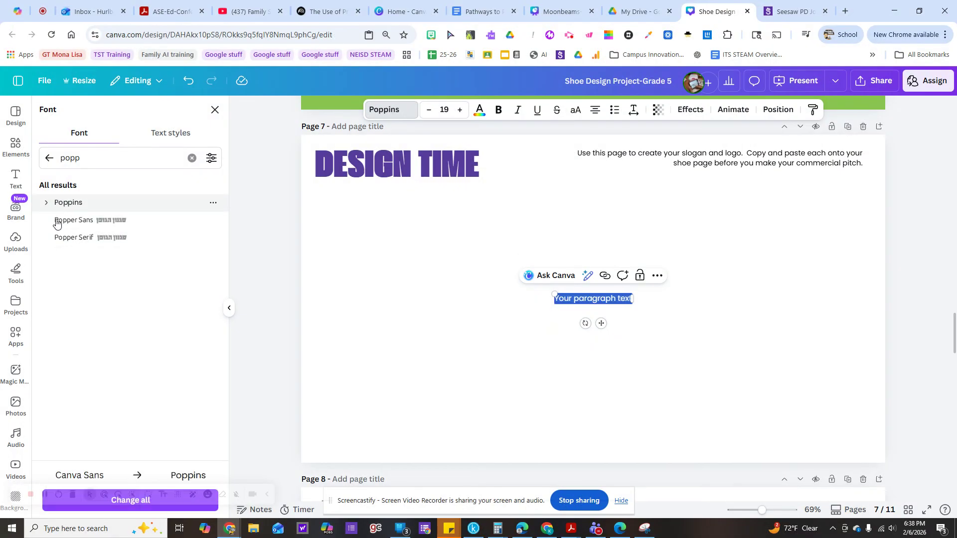
View the color and effect options for the placeholder paragraph text, and delete its text box.
{"action": "left_click", "coordinate": [479, 110]}
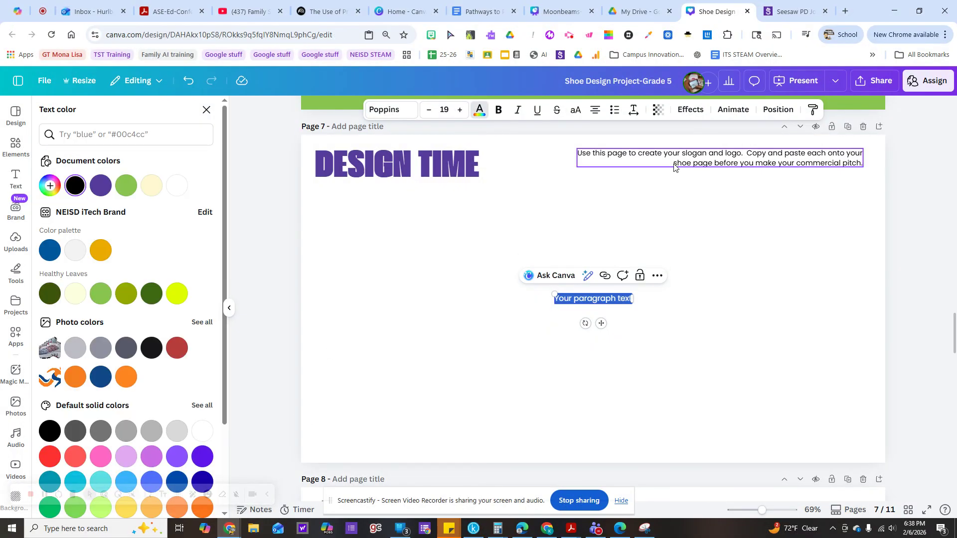
{"action": "left_click", "coordinate": [690, 110]}
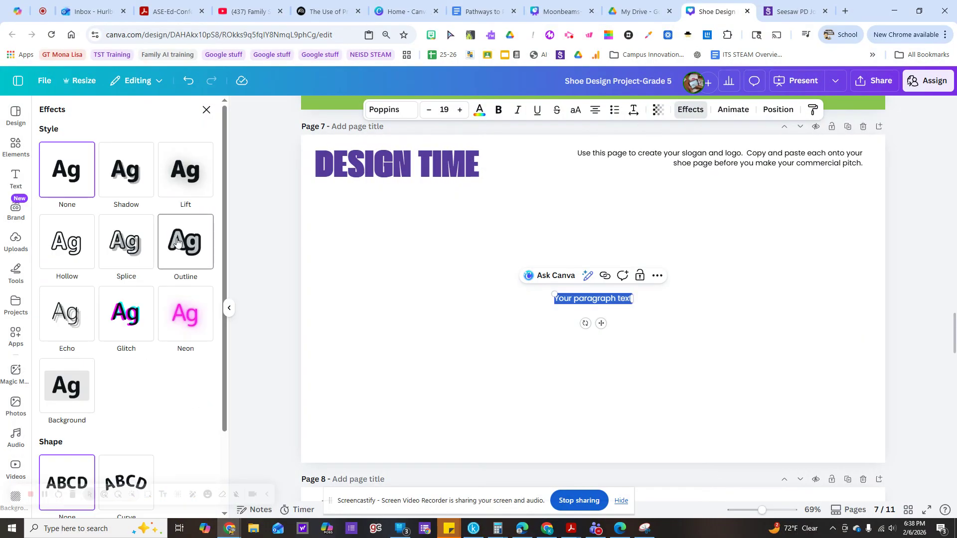
{"action": "key", "text": "Escape"}
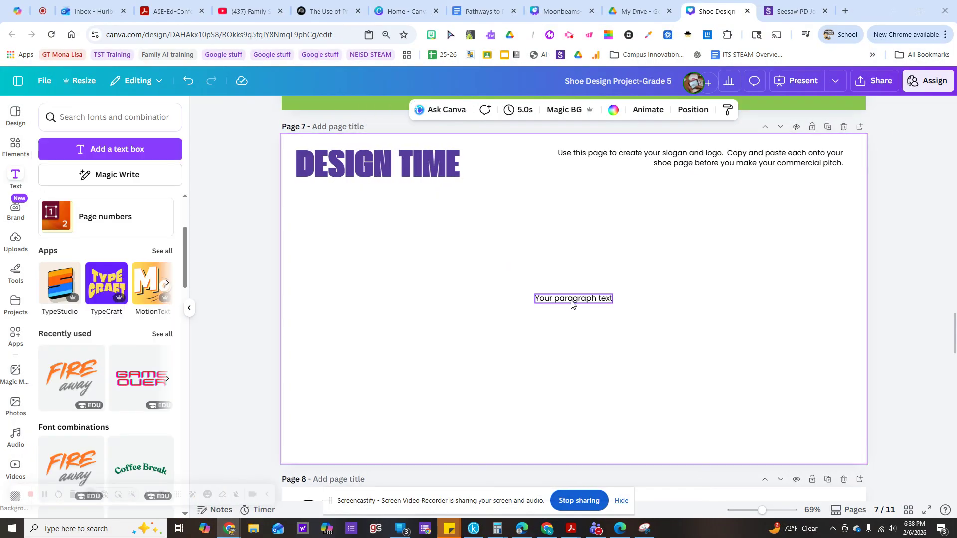
{"action": "key", "text": "Delete"}
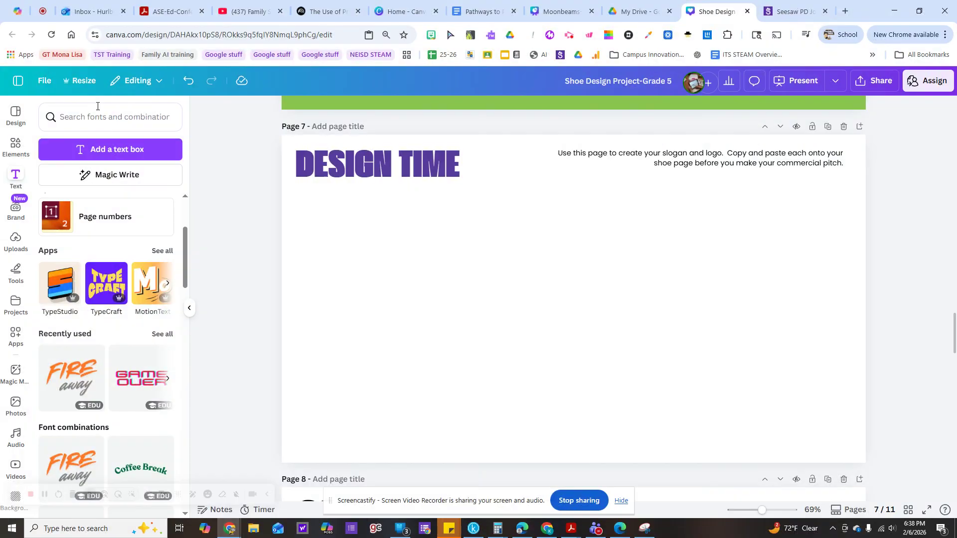
Add the "NEW DROP!" font combination to the Design Time page.
{"action": "scroll", "coordinate": [87, 340], "scroll_direction": "down", "scroll_amount": 4}
{"action": "scroll", "coordinate": [87, 340], "scroll_direction": "down", "scroll_amount": 6}
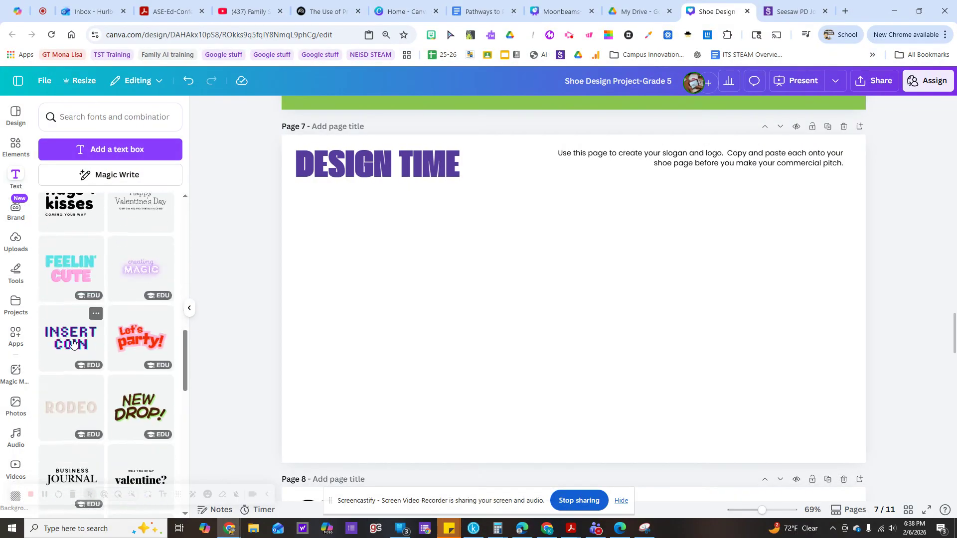
{"action": "left_click", "coordinate": [133, 410]}
{"action": "double_click", "coordinate": [525, 260]}
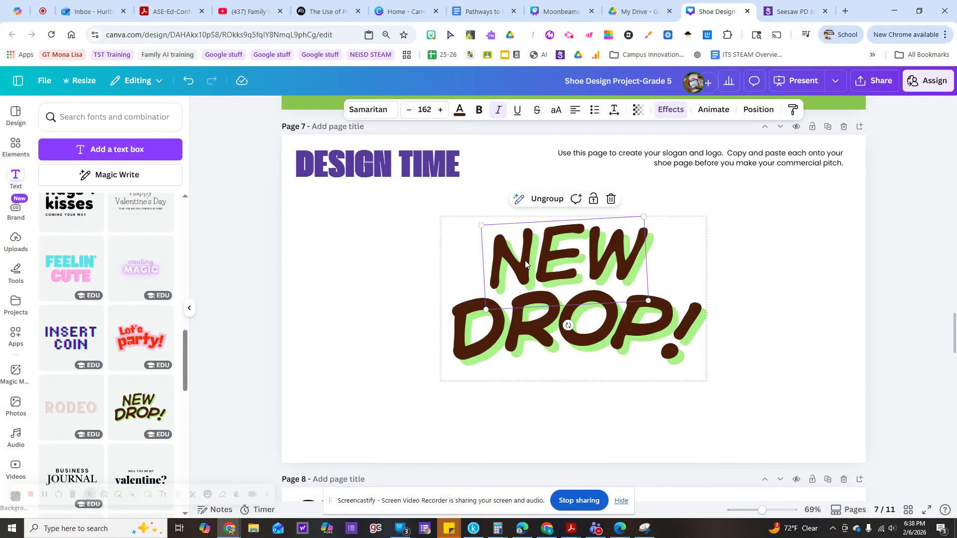
Change the wording of the "NEW DROP!" lettering to "GO" on the upper line and "BIG!" on the lower line.
{"action": "left_click", "coordinate": [514, 257]}
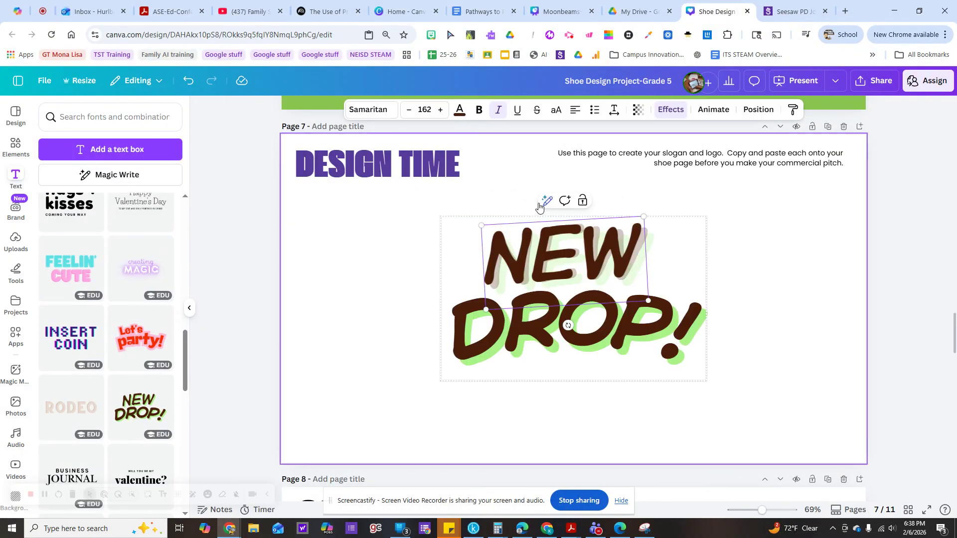
{"action": "left_click", "coordinate": [492, 267]}
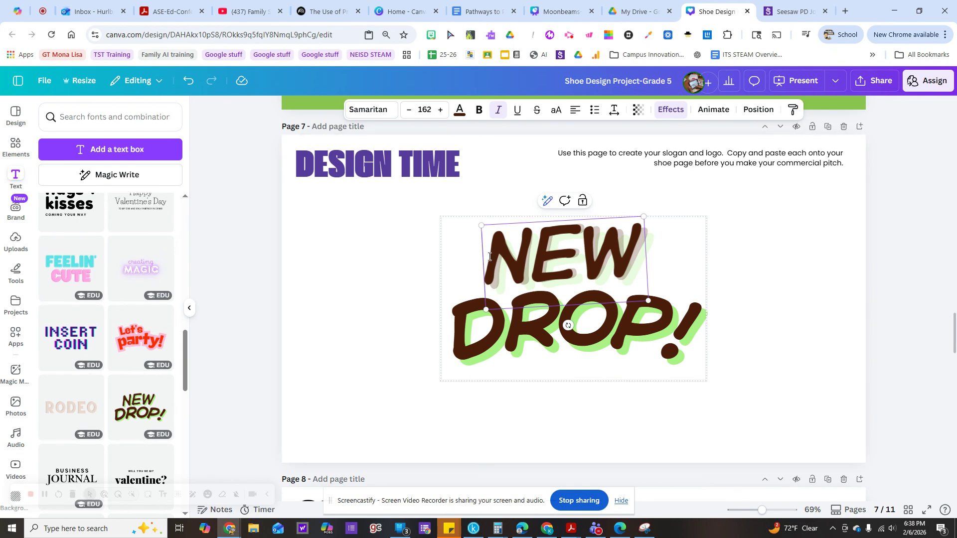
{"action": "left_click_drag", "start_coordinate": [489, 257], "coordinate": [631, 277]}
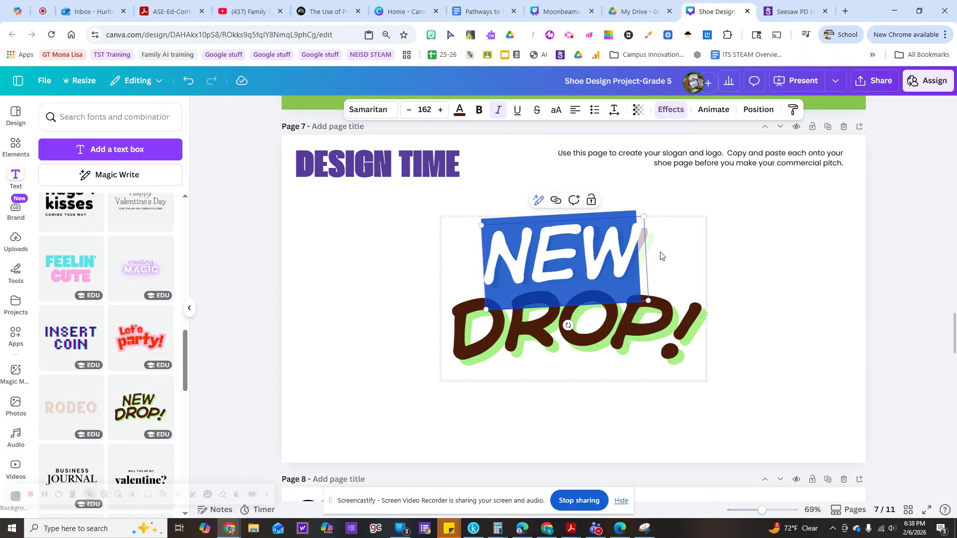
{"action": "type", "text": "GO"}
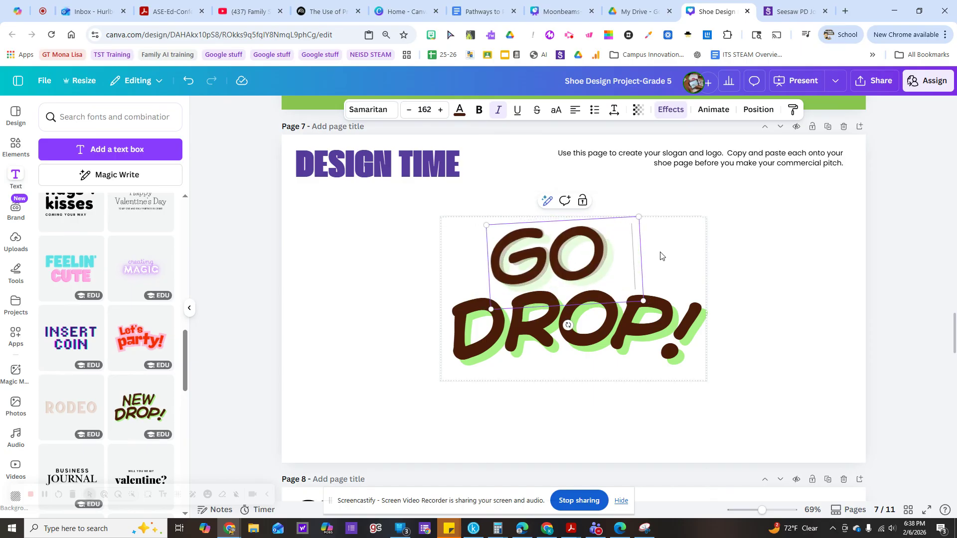
{"action": "left_click", "coordinate": [523, 325]}
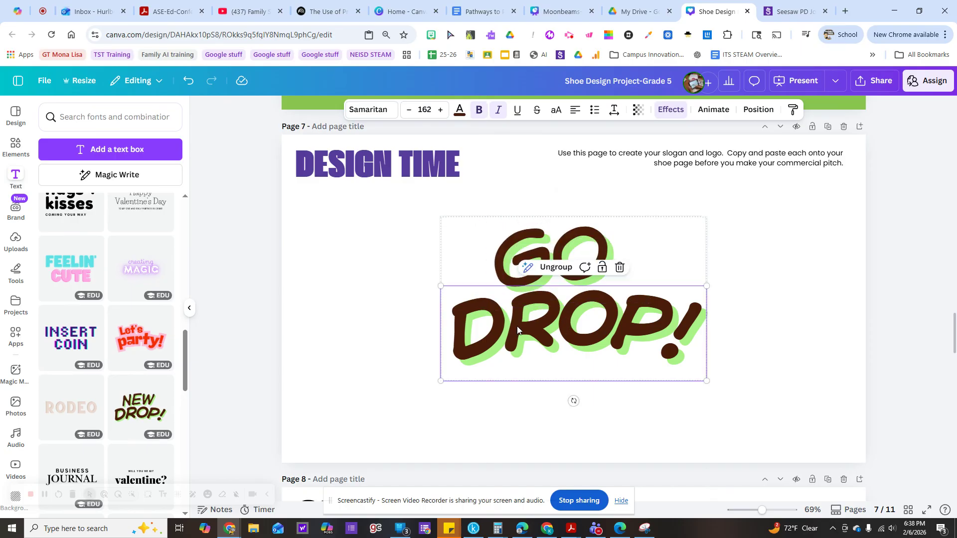
{"action": "left_click", "coordinate": [519, 321]}
{"action": "type", "text": "BIG"}
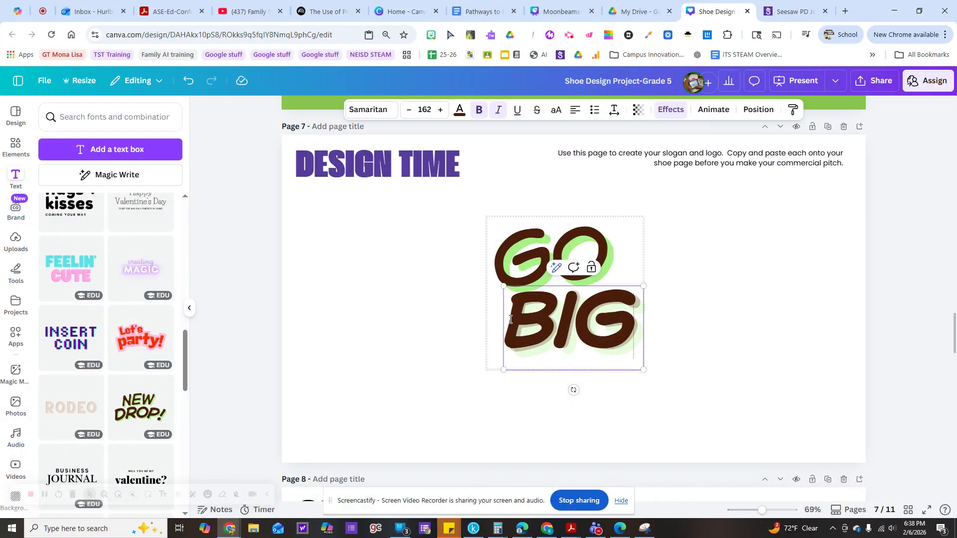
{"action": "type", "text": "!"}
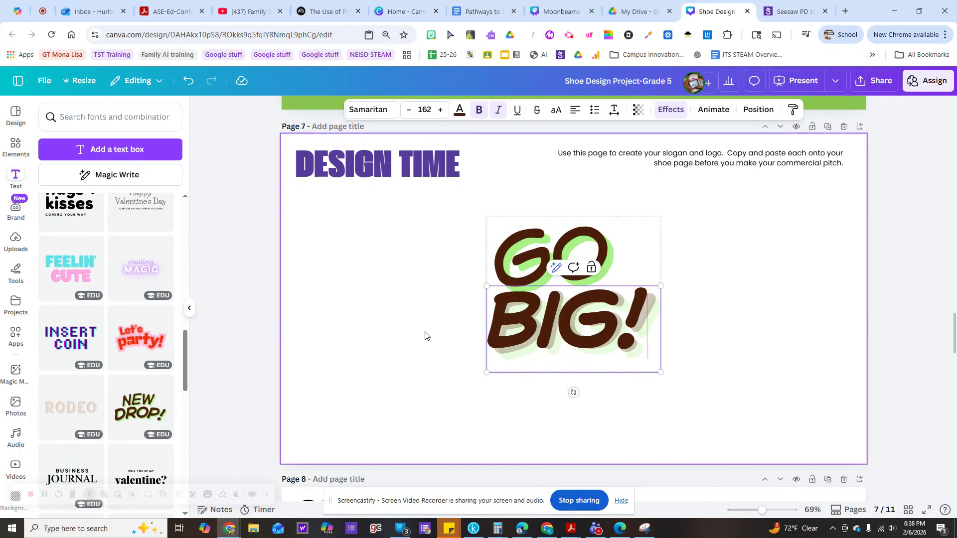
Try the document's medium green as the text color for "BIG!" and apply the Outline effect to that word.
{"action": "left_click", "coordinate": [458, 112]}
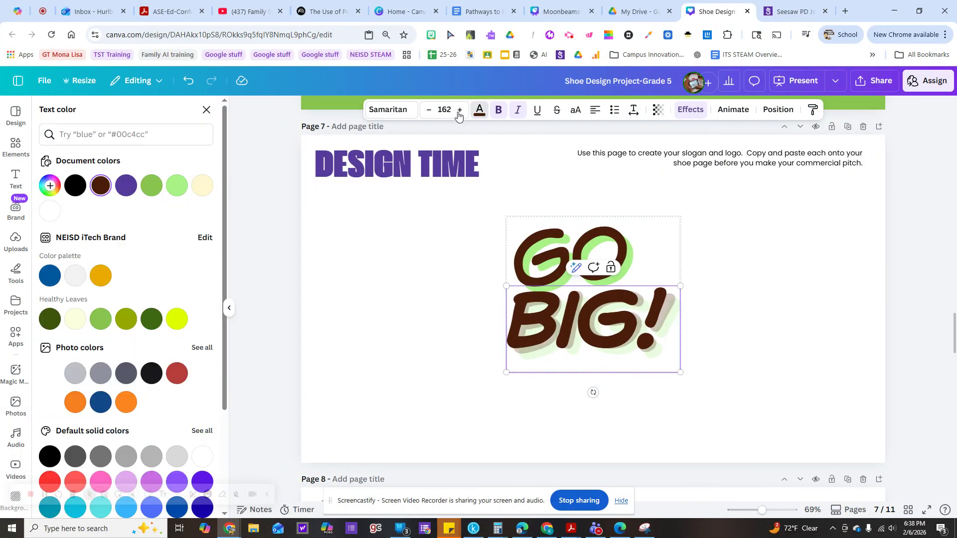
{"action": "left_click", "coordinate": [152, 187]}
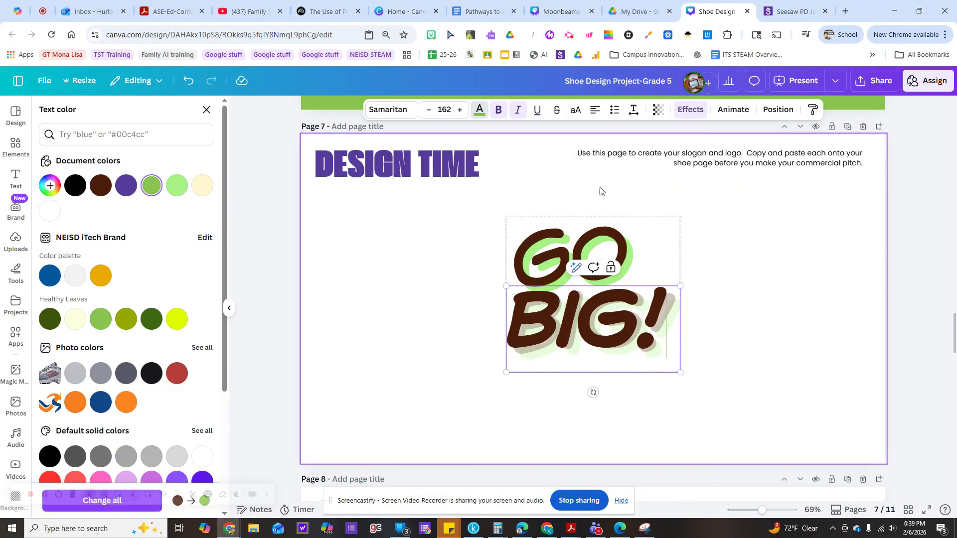
{"action": "left_click", "coordinate": [686, 109]}
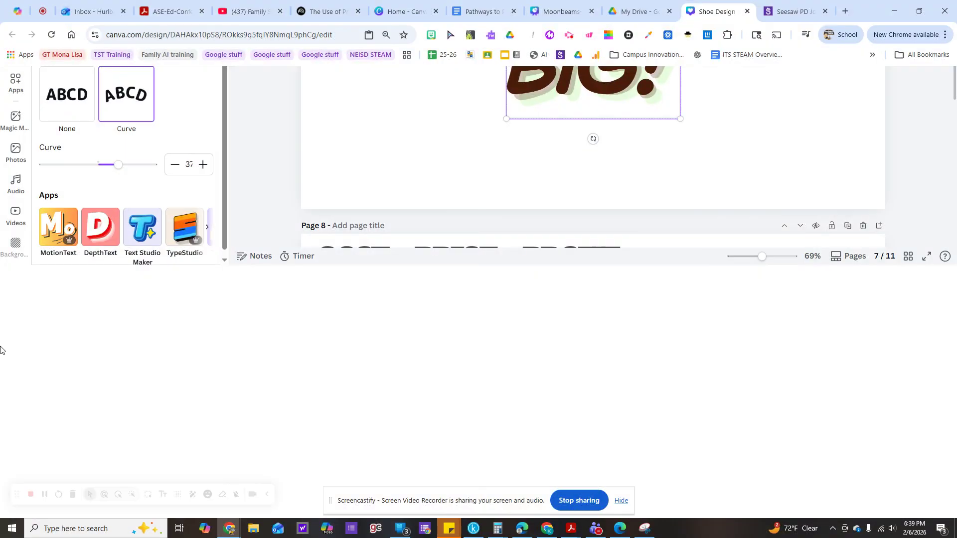
{"action": "scroll", "coordinate": [78, 203], "scroll_direction": "up", "scroll_amount": 6}
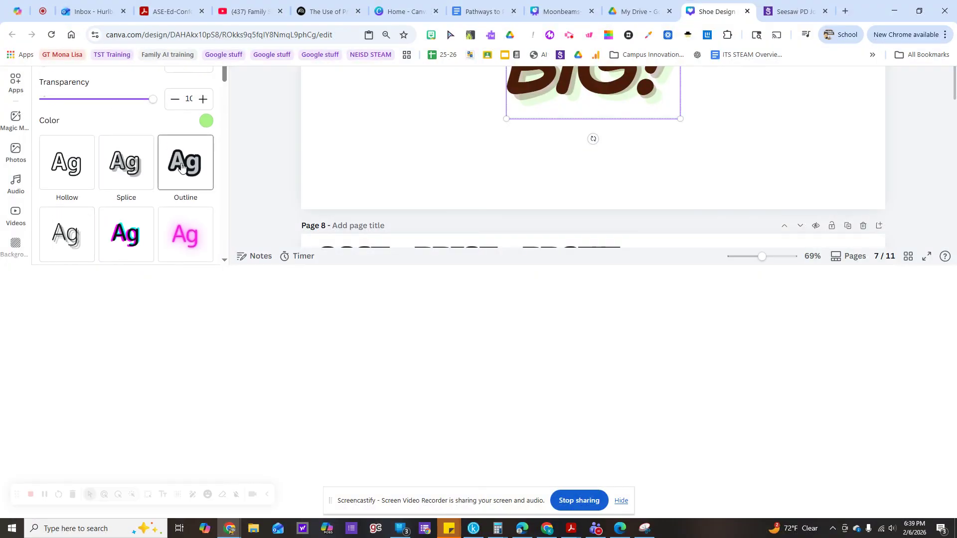
{"action": "left_click", "coordinate": [181, 167]}
{"action": "scroll", "coordinate": [411, 185], "scroll_direction": "up", "scroll_amount": 4}
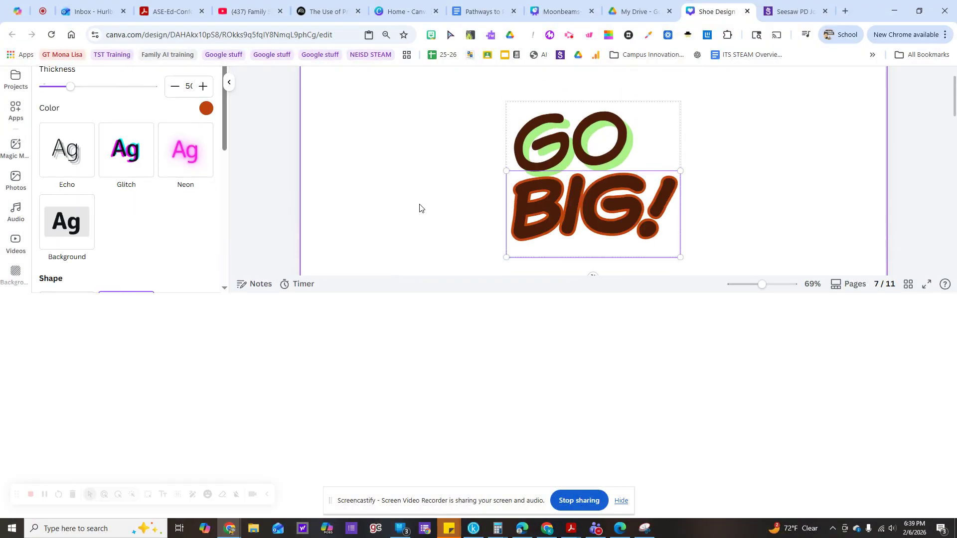
{"action": "scroll", "coordinate": [438, 211], "scroll_direction": "down", "scroll_amount": 2}
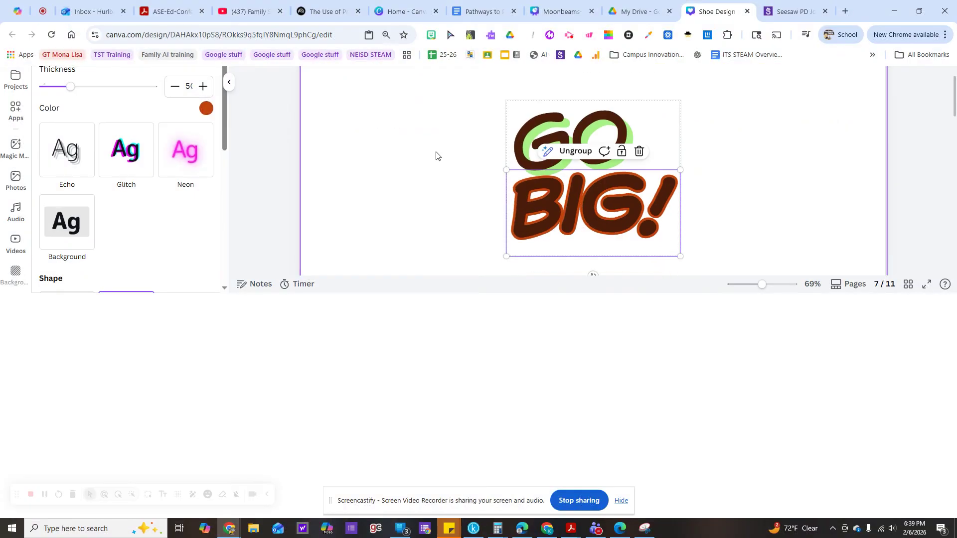
Delete the "GO BIG!" lettering group from the Design Time page.
{"action": "left_click", "coordinate": [436, 154]}
{"action": "left_click", "coordinate": [548, 279]}
{"action": "key", "text": "Delete"}
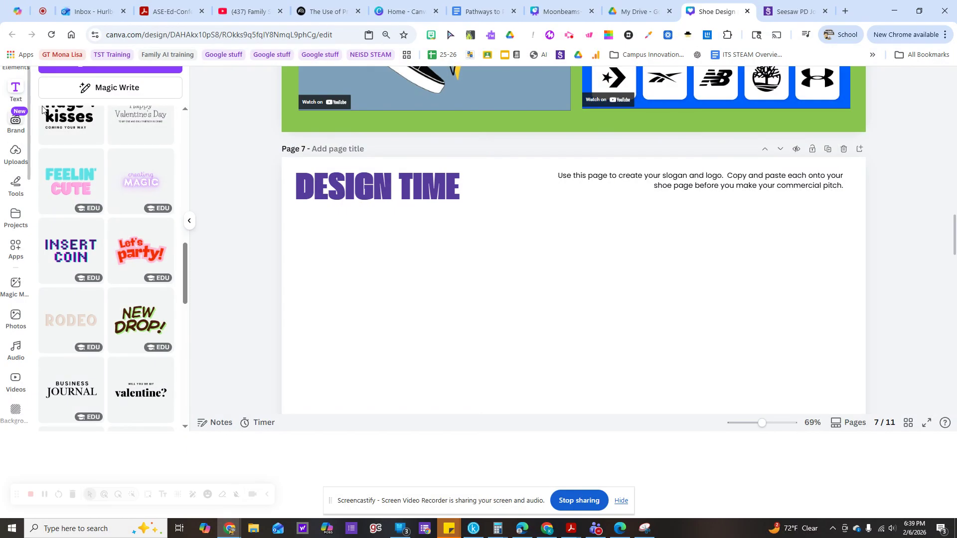
Show the graphics elements and look over the shoe pages and the blank Design Time page.
{"action": "left_click", "coordinate": [19, 72]}
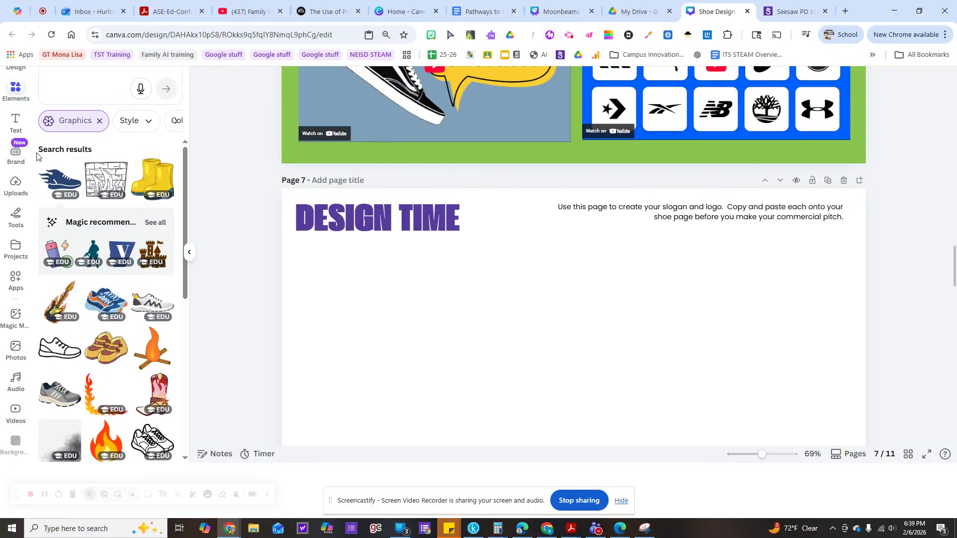
{"action": "scroll", "coordinate": [222, 119], "scroll_direction": "up", "scroll_amount": 1}
{"action": "scroll", "coordinate": [219, 129], "scroll_direction": "up", "scroll_amount": 15}
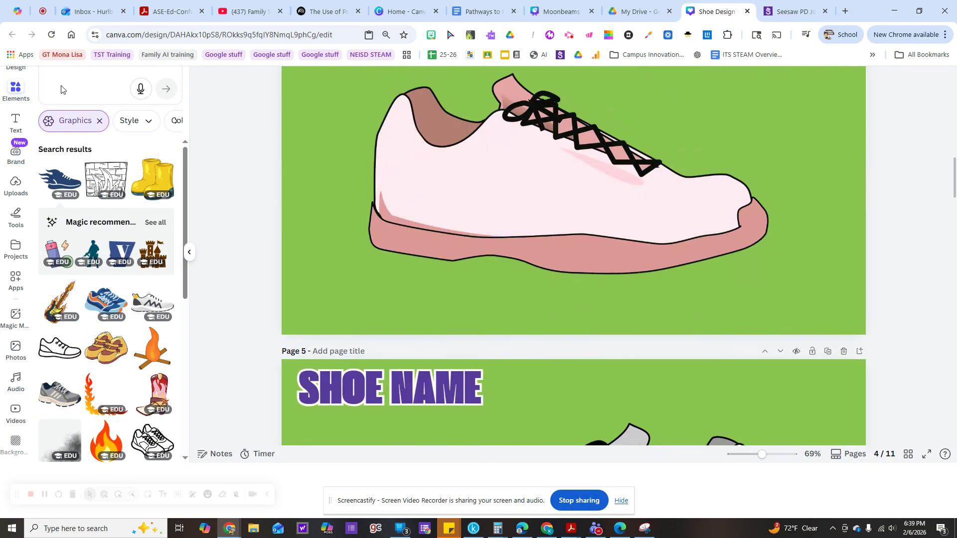
{"action": "scroll", "coordinate": [316, 232], "scroll_direction": "down", "scroll_amount": 15}
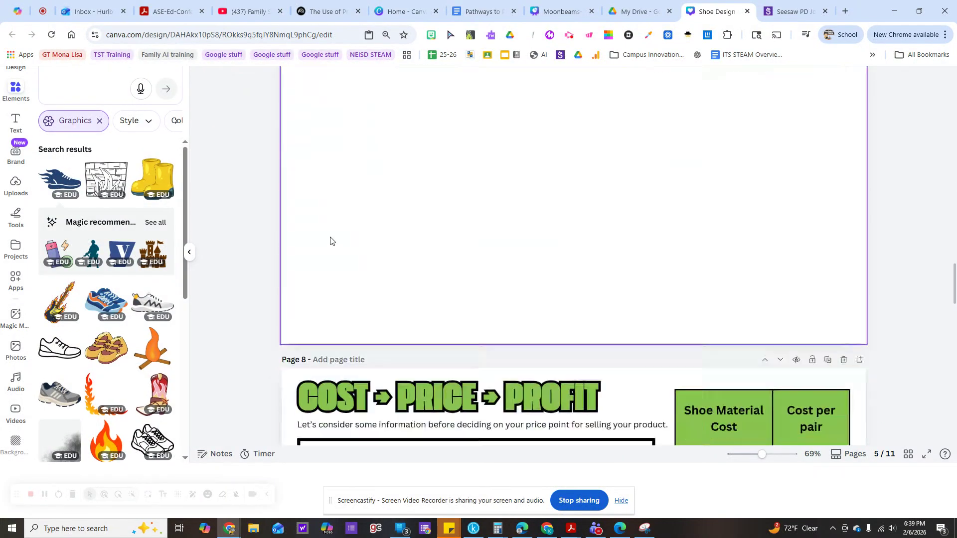
{"action": "scroll", "coordinate": [327, 232], "scroll_direction": "up", "scroll_amount": 2}
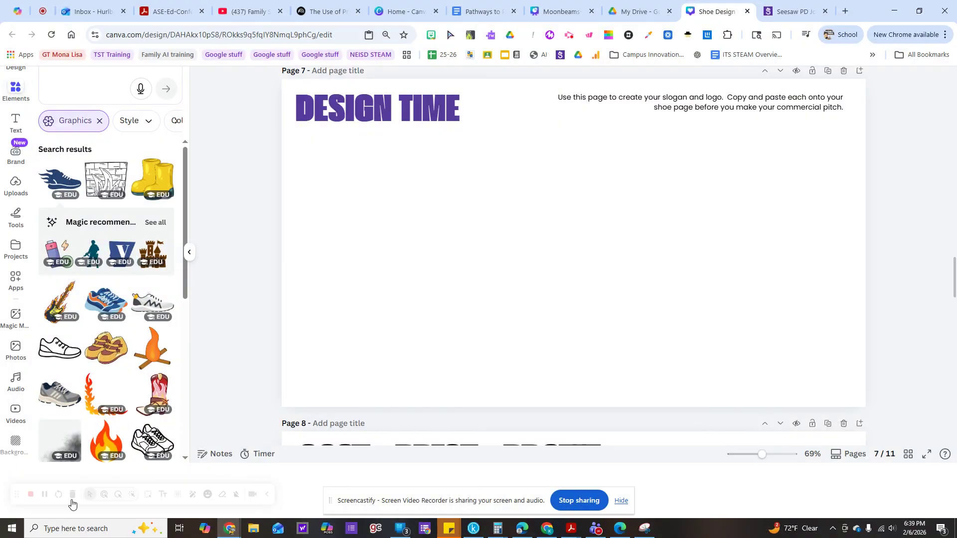
{"action": "left_click", "coordinate": [41, 496]}
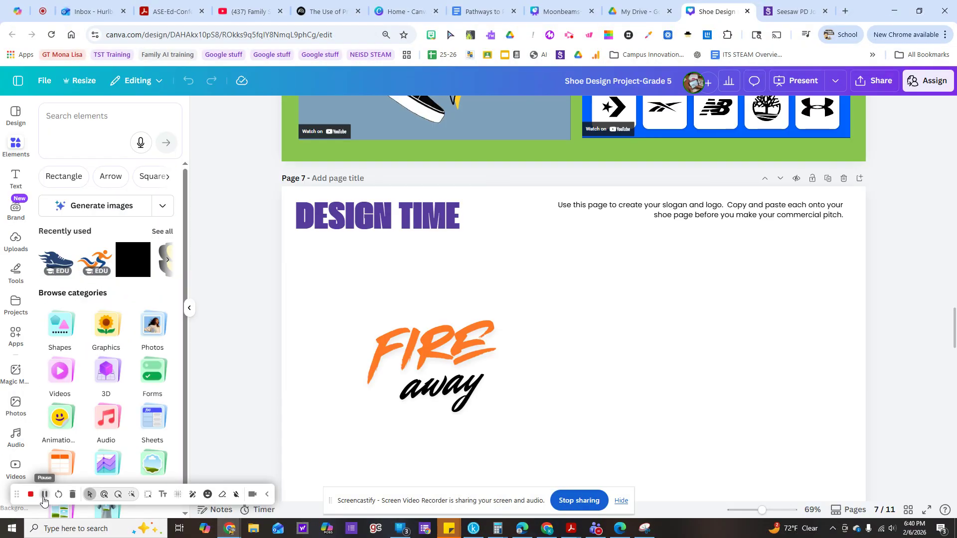
Search the elements for "athletic", then refine the search to "athletic logo".
{"action": "left_click", "coordinate": [71, 124]}
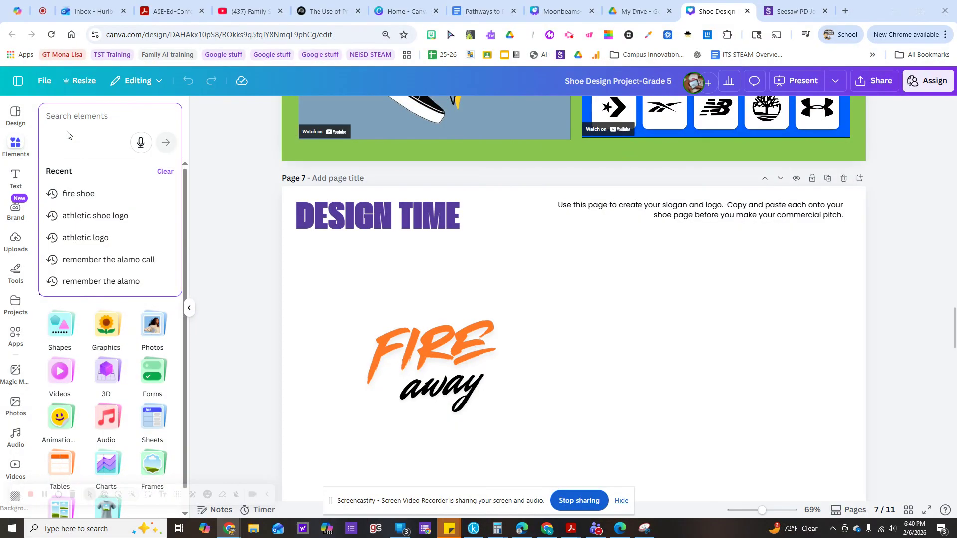
{"action": "type", "text": "ath"}
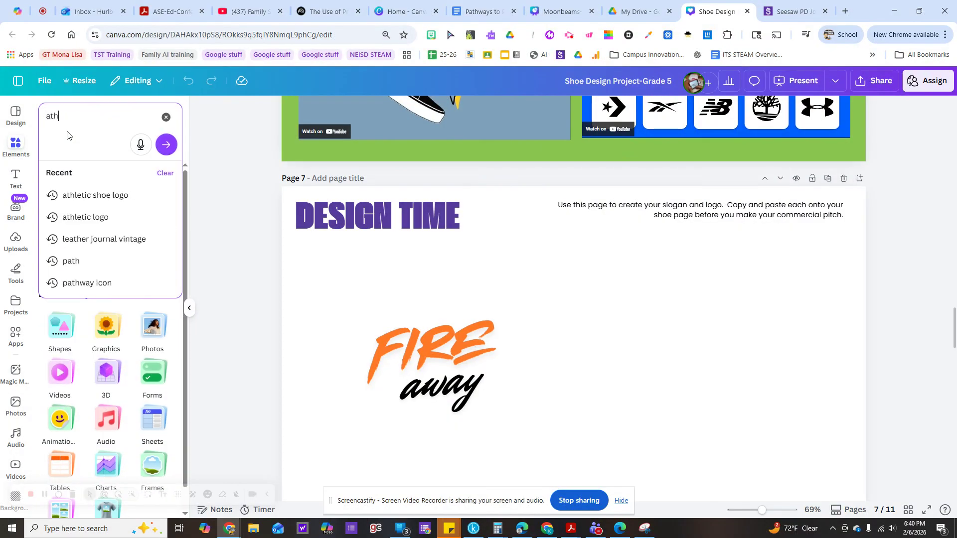
{"action": "type", "text": "letic"}
{"action": "key", "text": "Return"}
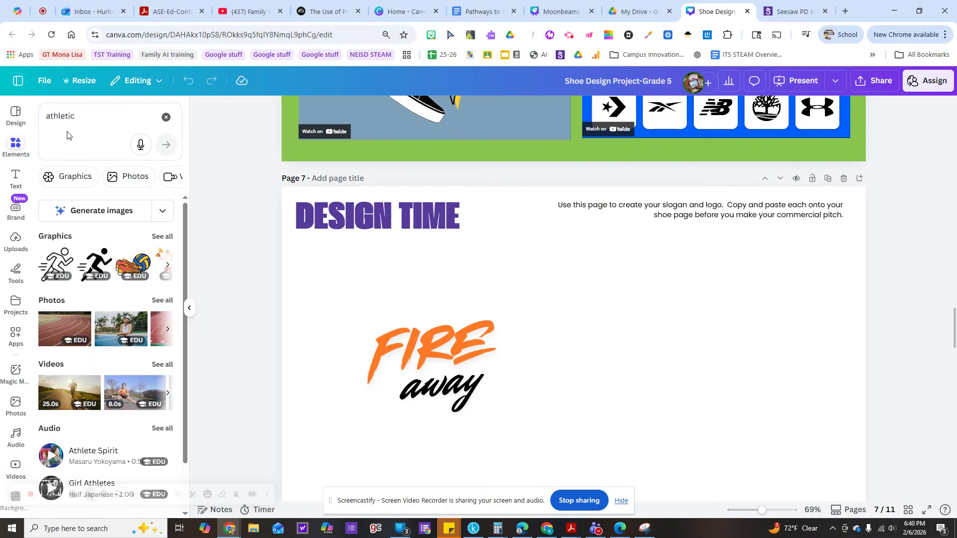
{"action": "left_click", "coordinate": [81, 114]}
{"action": "type", "text": "lg"}
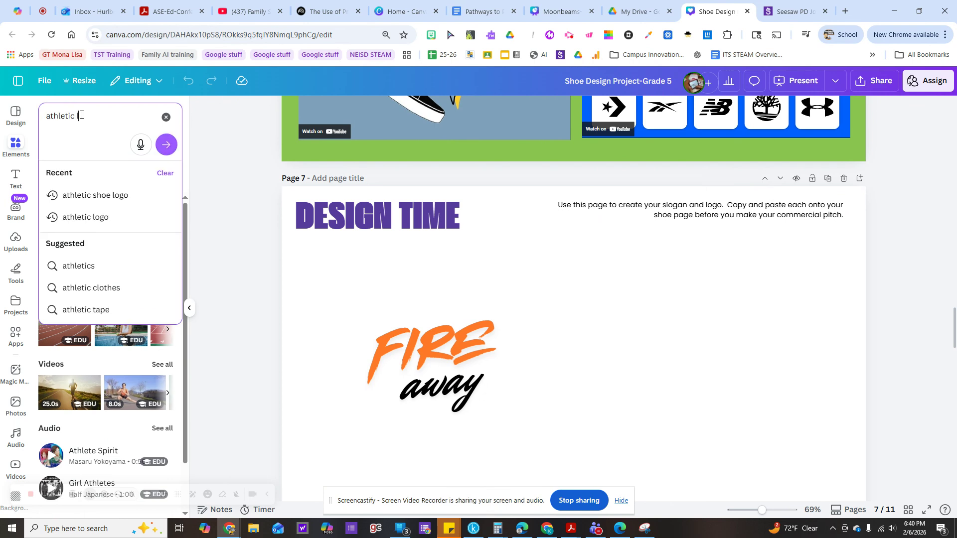
{"action": "key", "text": "BackSpace"}
{"action": "type", "text": "ogo"}
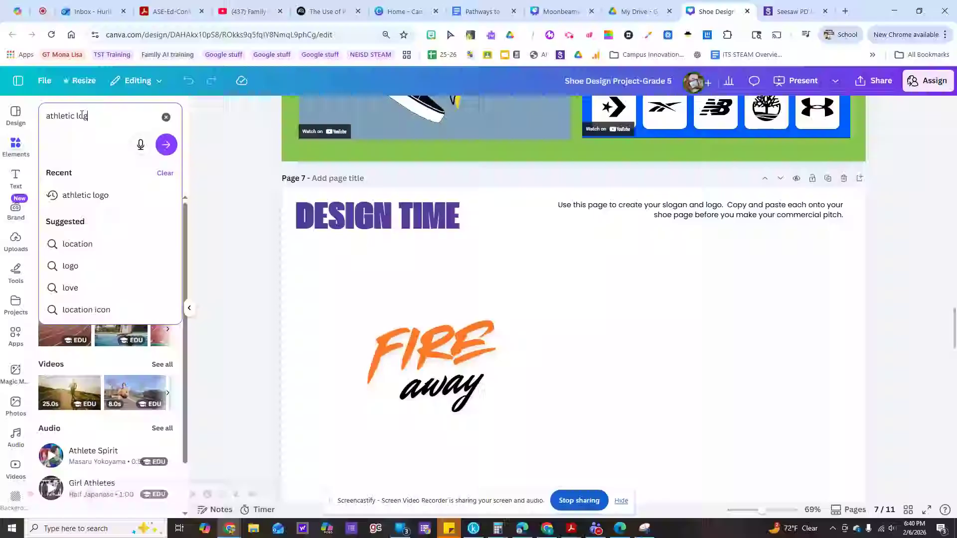
{"action": "key", "text": "Return"}
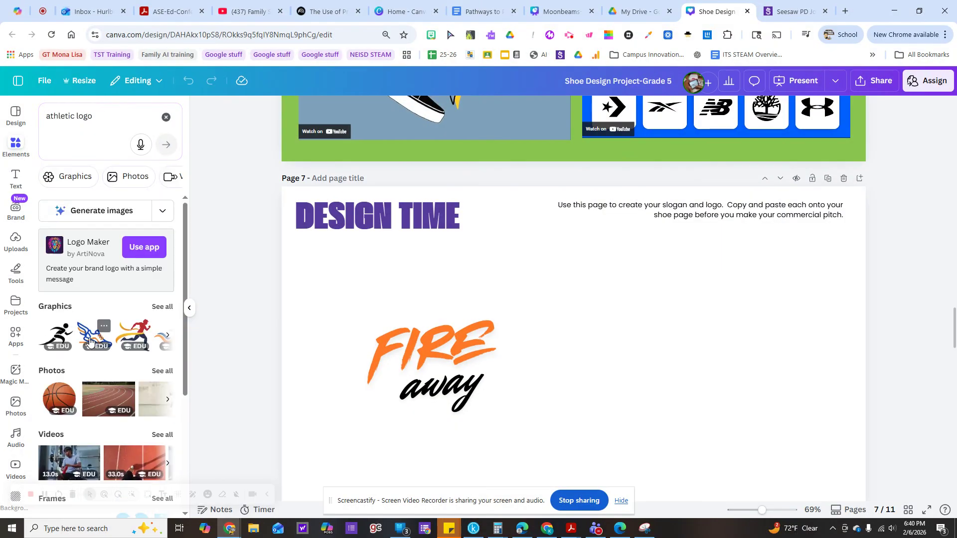
Add the winged running shoe graphic beside the "FIRE away" slogan and recolor its blue parts black.
{"action": "left_click", "coordinate": [88, 339]}
{"action": "left_click_drag", "start_coordinate": [534, 326], "coordinate": [676, 331]}
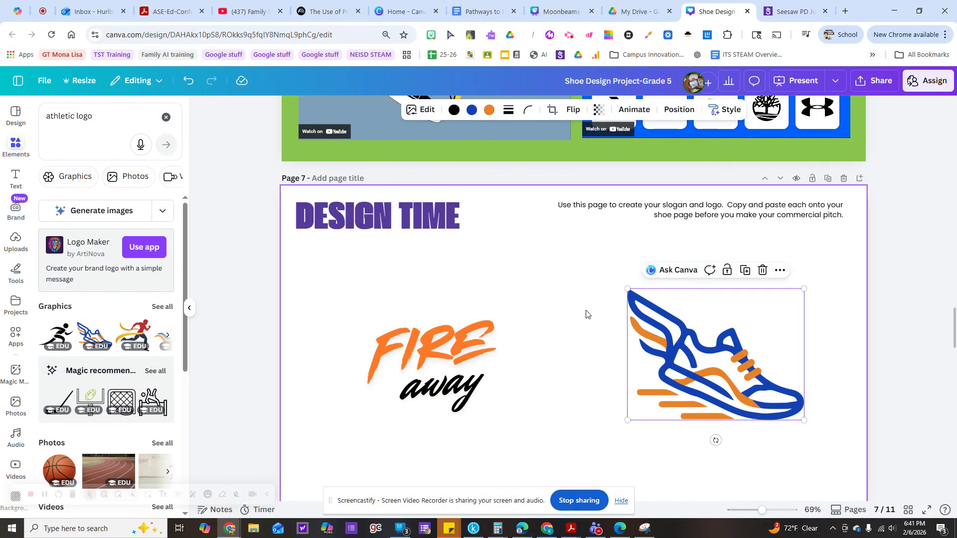
{"action": "left_click", "coordinate": [472, 114]}
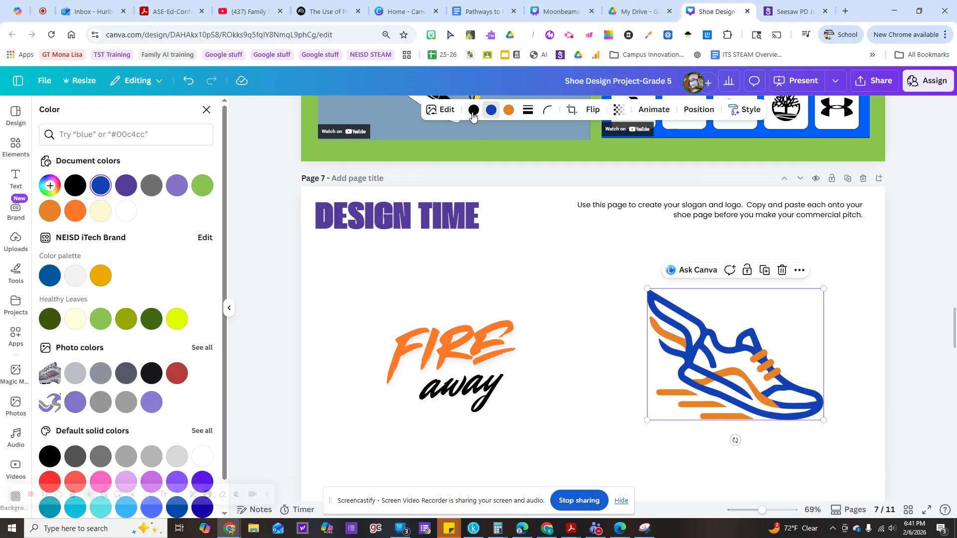
{"action": "left_click", "coordinate": [74, 187]}
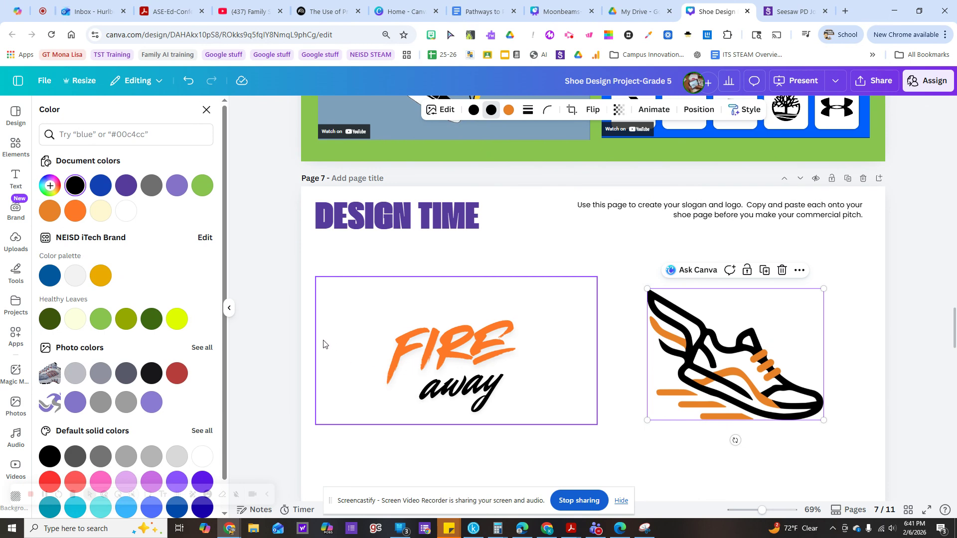
Copy the "FIRE away" slogan onto the page 4 shoe design, enlarge it, and place it above the shoe's toe.
{"action": "left_click", "coordinate": [409, 337]}
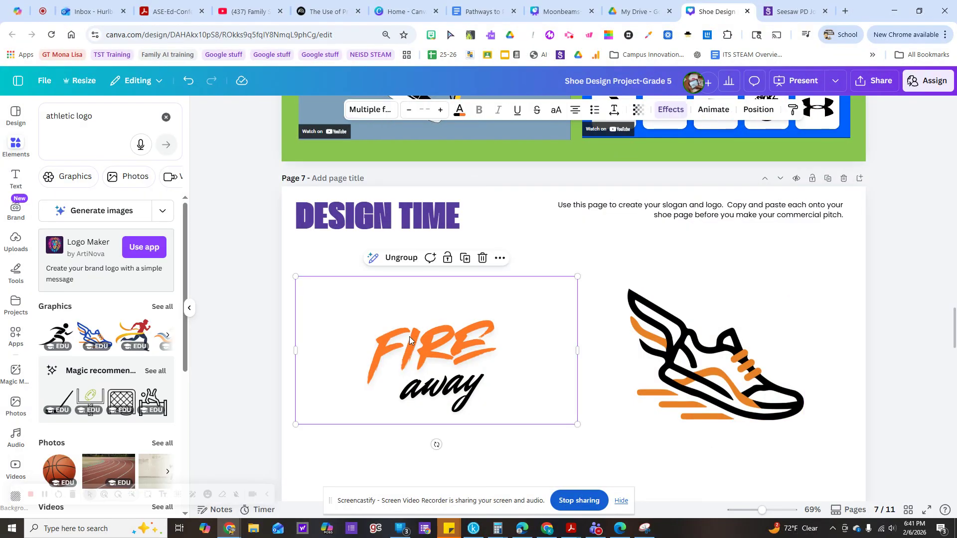
{"action": "scroll", "coordinate": [377, 331], "scroll_direction": "up", "scroll_amount": 15}
{"action": "scroll", "coordinate": [370, 331], "scroll_direction": "up", "scroll_amount": 3}
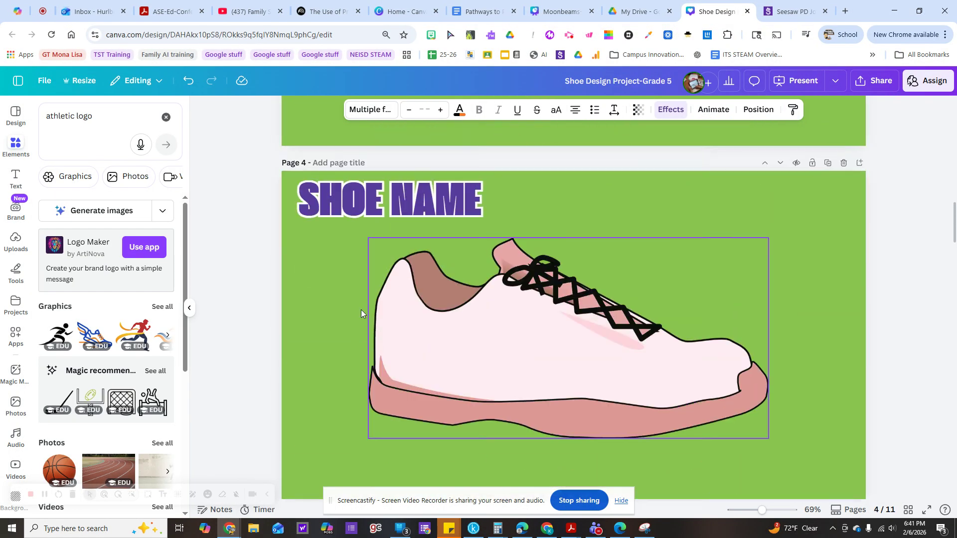
{"action": "left_click", "coordinate": [329, 300]}
{"action": "key", "text": "ctrl+v"}
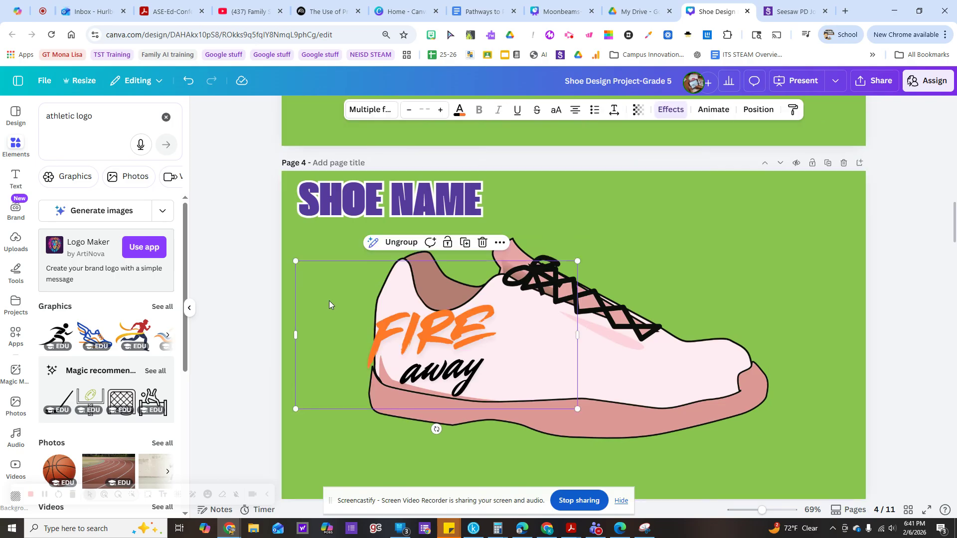
{"action": "left_click_drag", "start_coordinate": [432, 315], "coordinate": [718, 227]}
{"action": "left_click_drag", "start_coordinate": [583, 318], "coordinate": [411, 407]}
{"action": "left_click_drag", "start_coordinate": [618, 307], "coordinate": [707, 243]}
Highlight the "SHOE NAME" title text on the page 4 shoe design.
{"action": "left_click", "coordinate": [363, 201]}
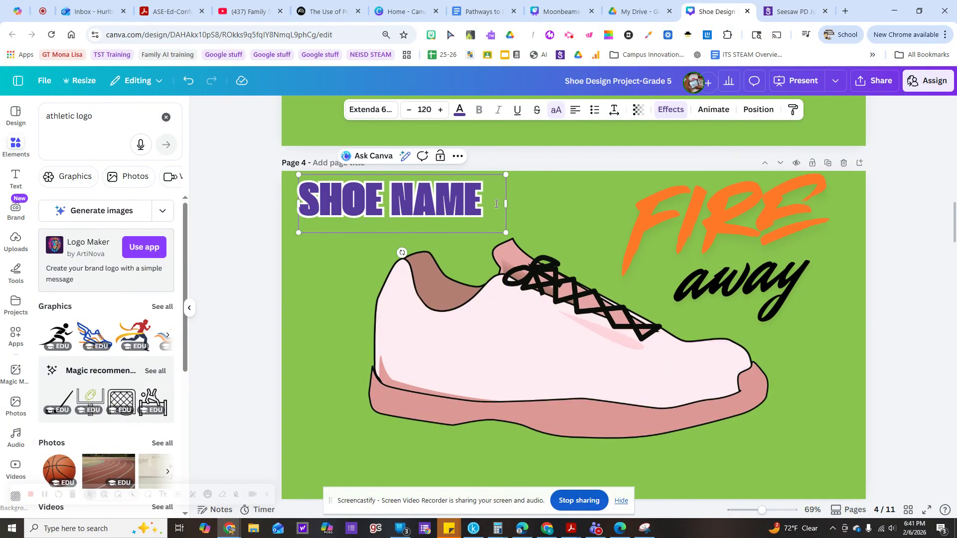
{"action": "left_click_drag", "start_coordinate": [485, 202], "coordinate": [299, 200]}
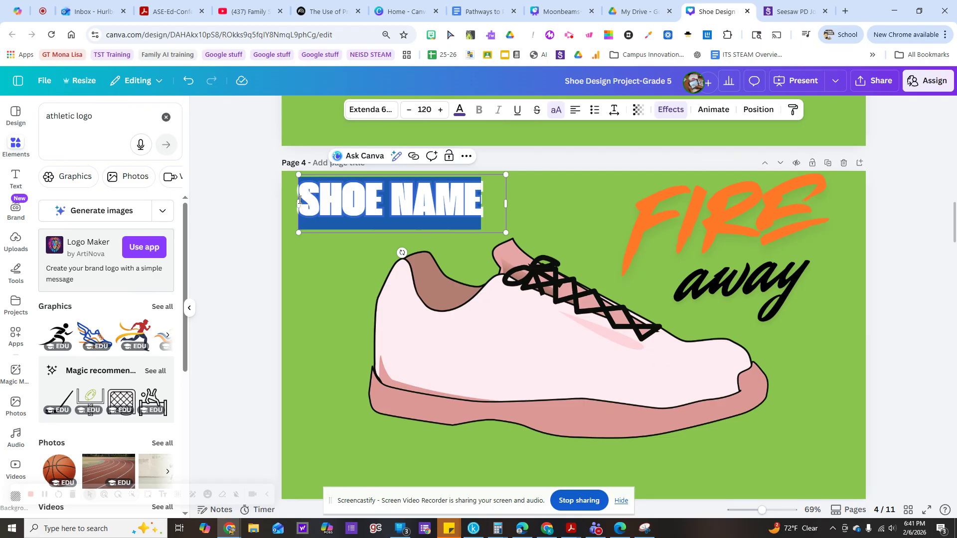
Copy the winged running shoe logo from the Design Time page to page 4, shrink it, and place it on the shoe's side.
{"action": "scroll", "coordinate": [371, 349], "scroll_direction": "down", "scroll_amount": 18}
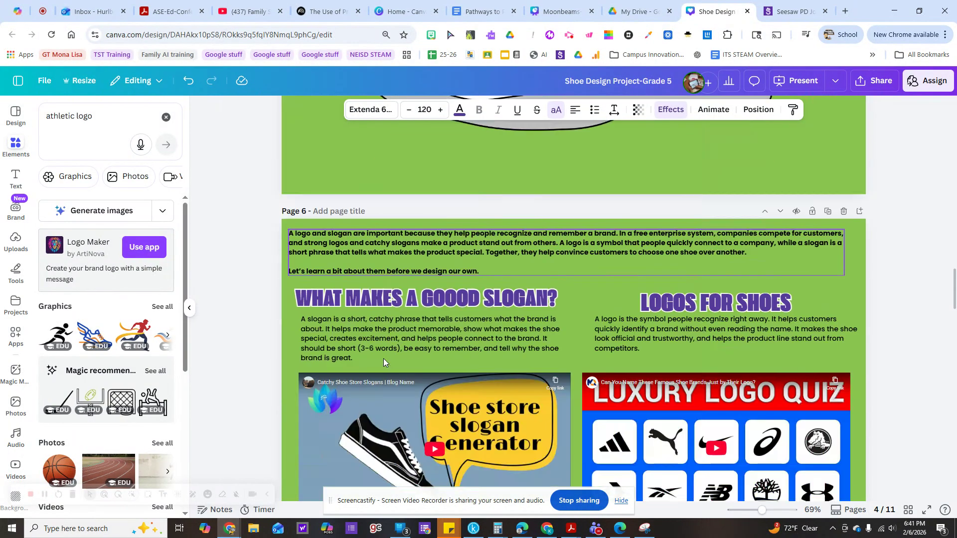
{"action": "scroll", "coordinate": [383, 360], "scroll_direction": "down", "scroll_amount": 5}
{"action": "left_click", "coordinate": [701, 259]}
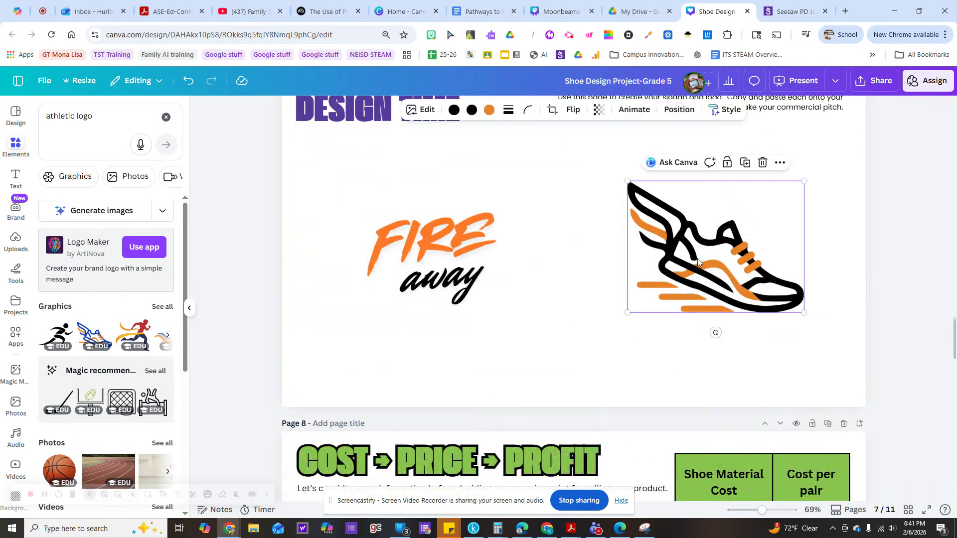
{"action": "scroll", "coordinate": [543, 311], "scroll_direction": "up", "scroll_amount": 20}
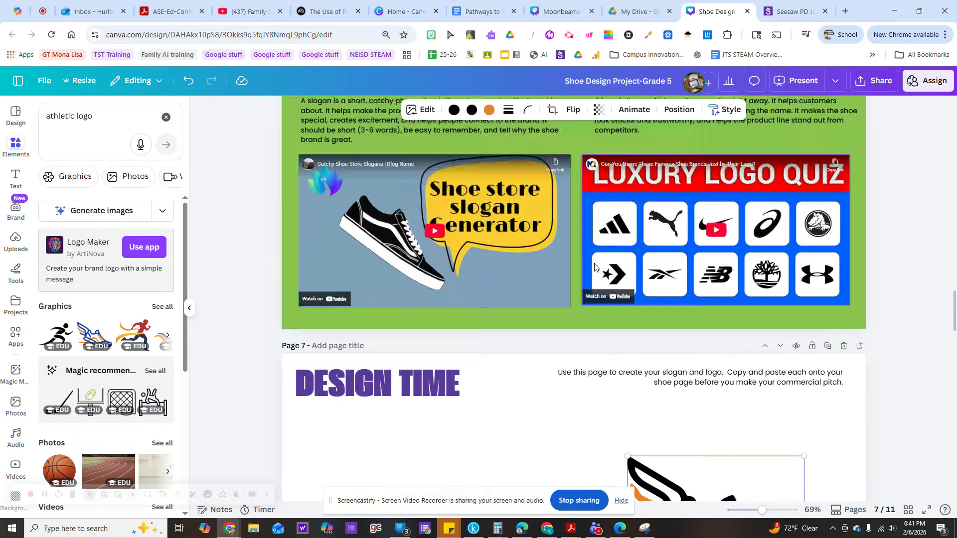
{"action": "left_click", "coordinate": [452, 314]}
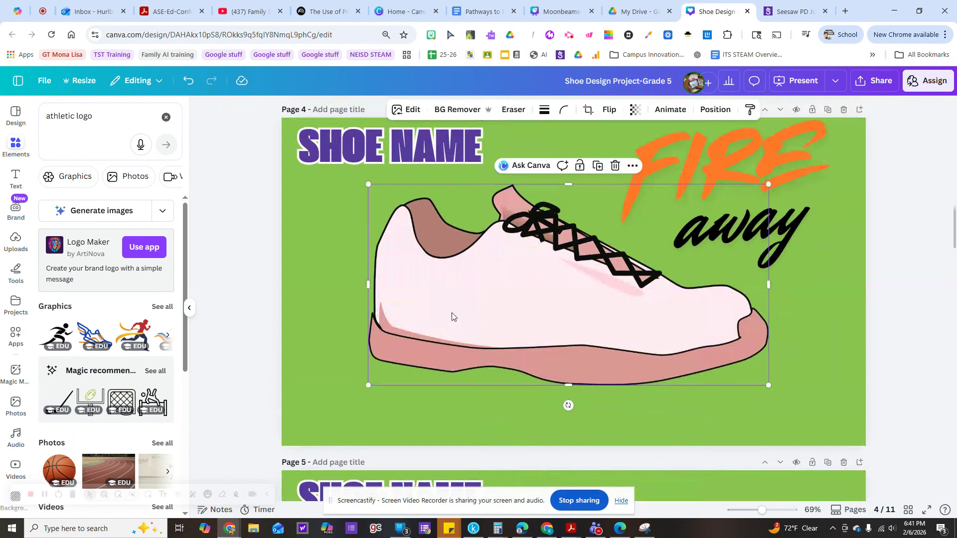
{"action": "key", "text": "ctrl+v"}
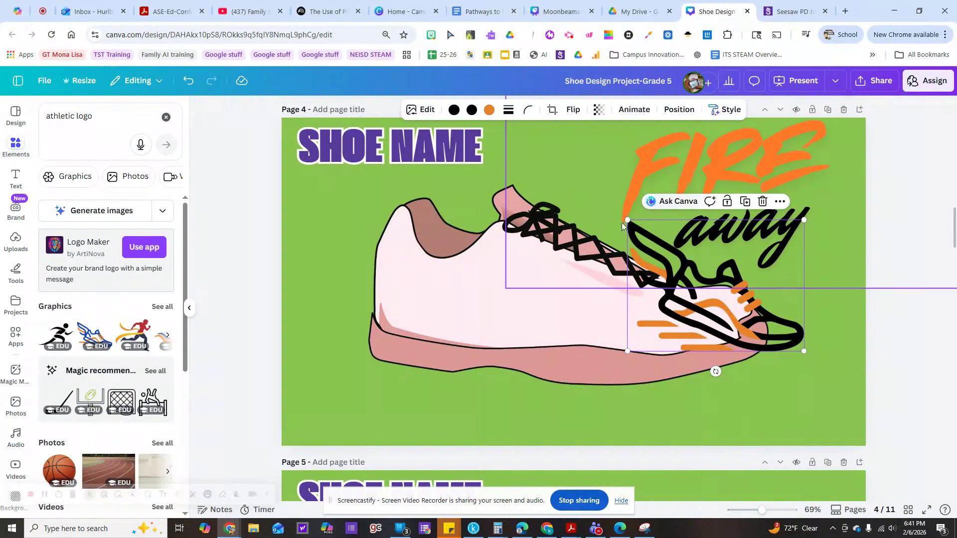
{"action": "left_click_drag", "start_coordinate": [627, 220], "coordinate": [707, 280]}
{"action": "left_click_drag", "start_coordinate": [758, 322], "coordinate": [523, 305]}
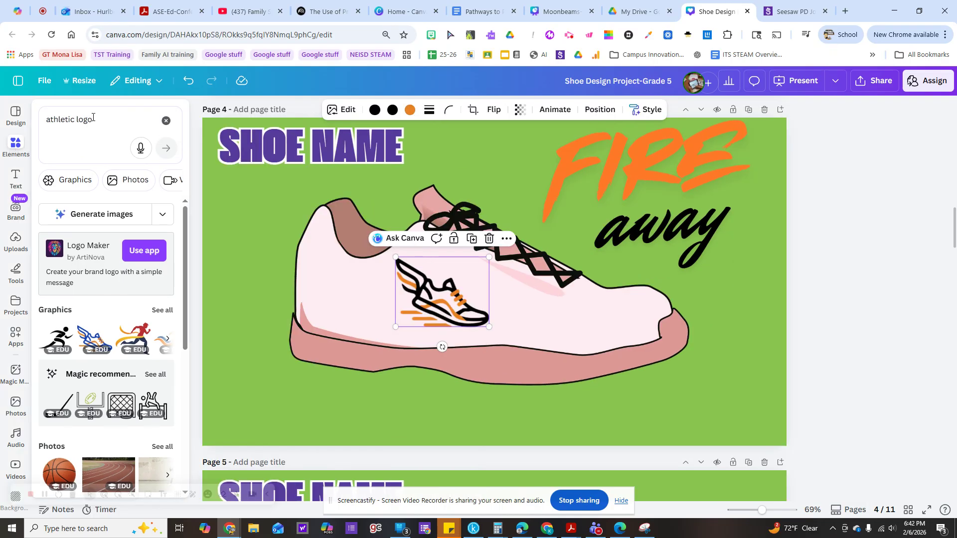
Search the elements for "red light" and show all the matching graphics.
{"action": "left_click", "coordinate": [41, 116]}
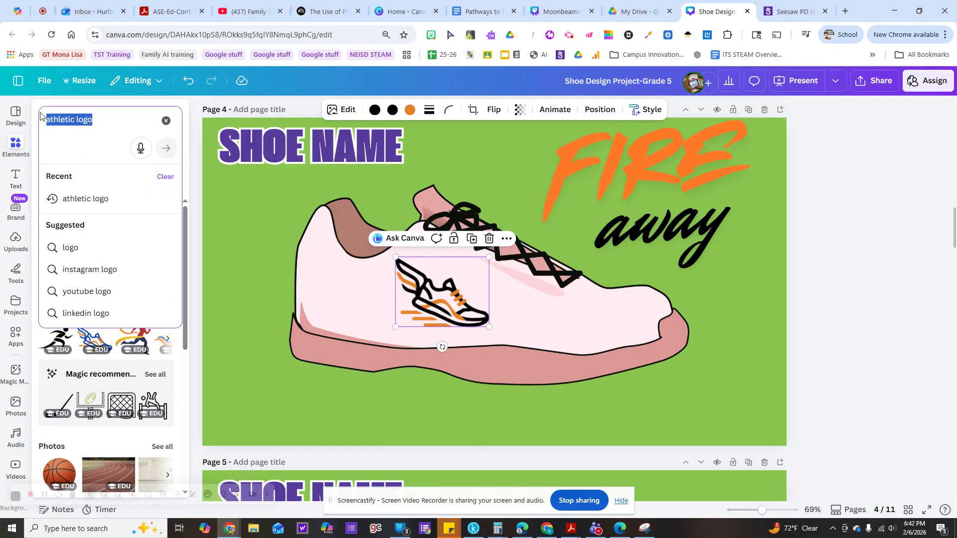
{"action": "type", "text": "light"}
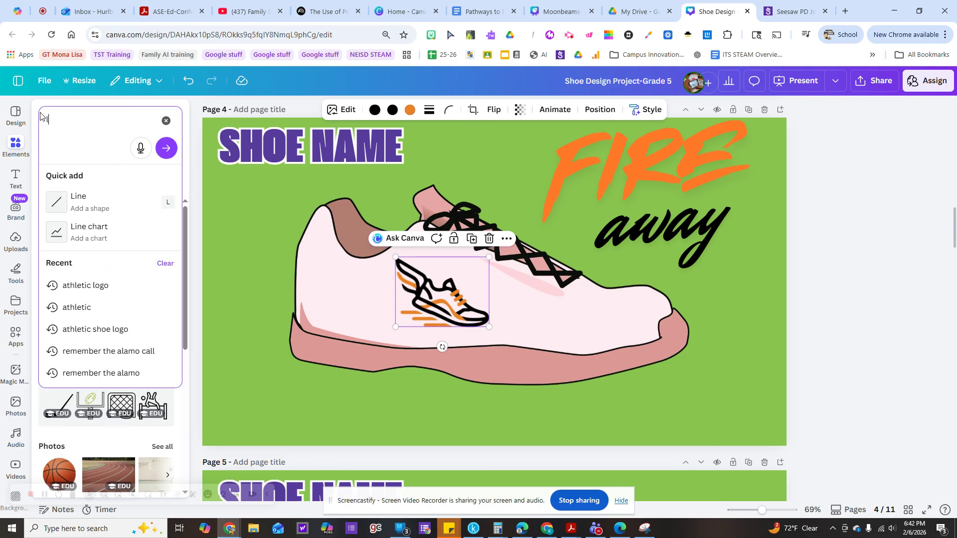
{"action": "key", "text": "BackSpace"}
{"action": "type", "text": "red light"}
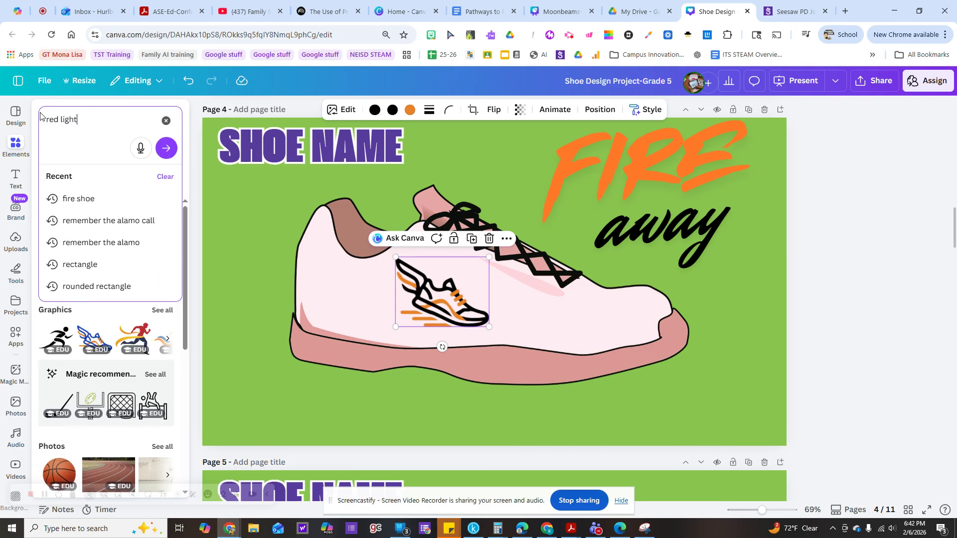
{"action": "key", "text": "Return"}
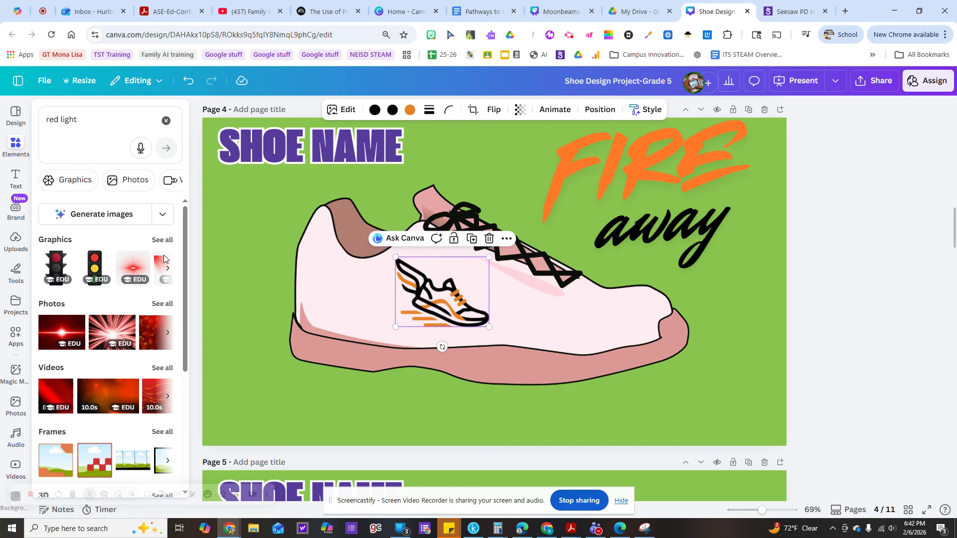
{"action": "left_click", "coordinate": [159, 240]}
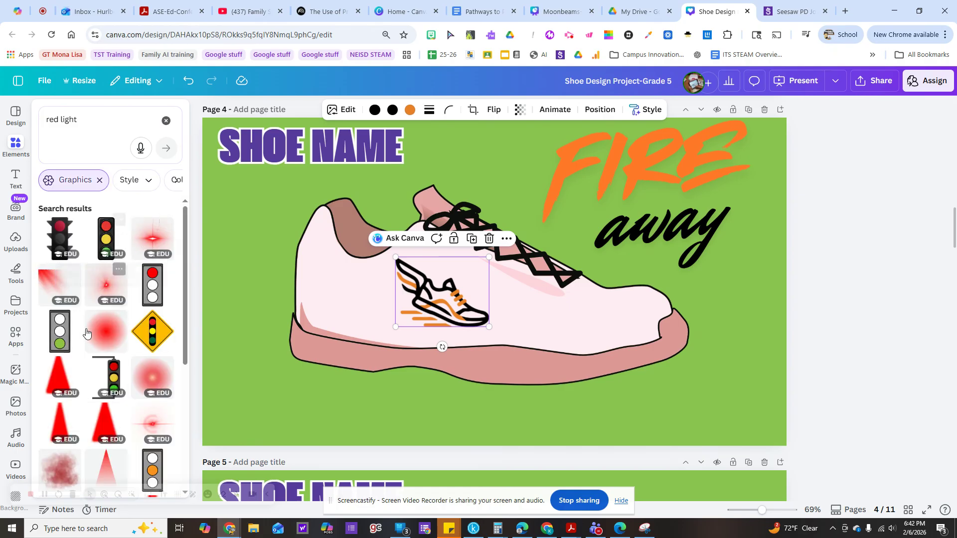
Place a small round red glow graphic over the shoe's heel on page 4 and apply the Flicker animation to it.
{"action": "left_click_drag", "start_coordinate": [103, 345], "coordinate": [491, 304]}
{"action": "left_click_drag", "start_coordinate": [428, 216], "coordinate": [304, 329]}
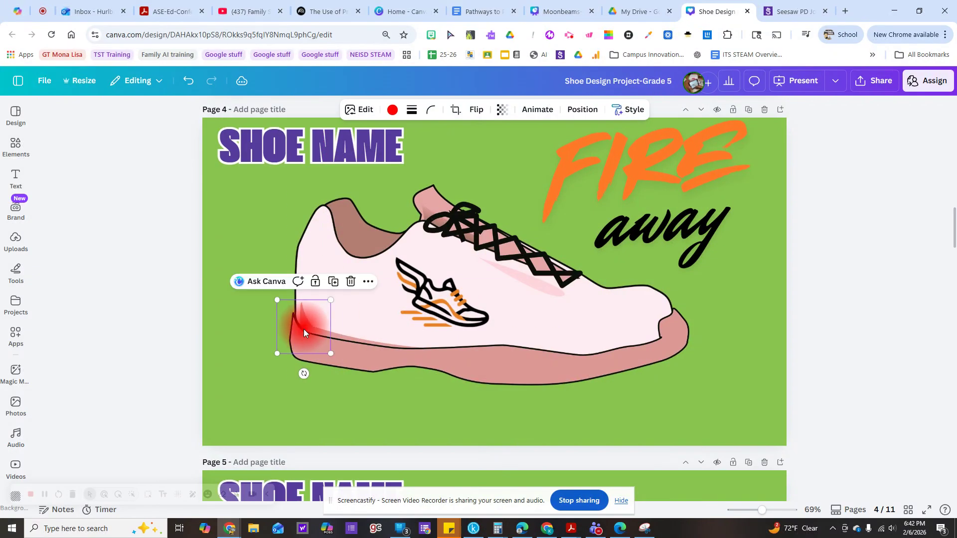
{"action": "left_click", "coordinate": [538, 110]}
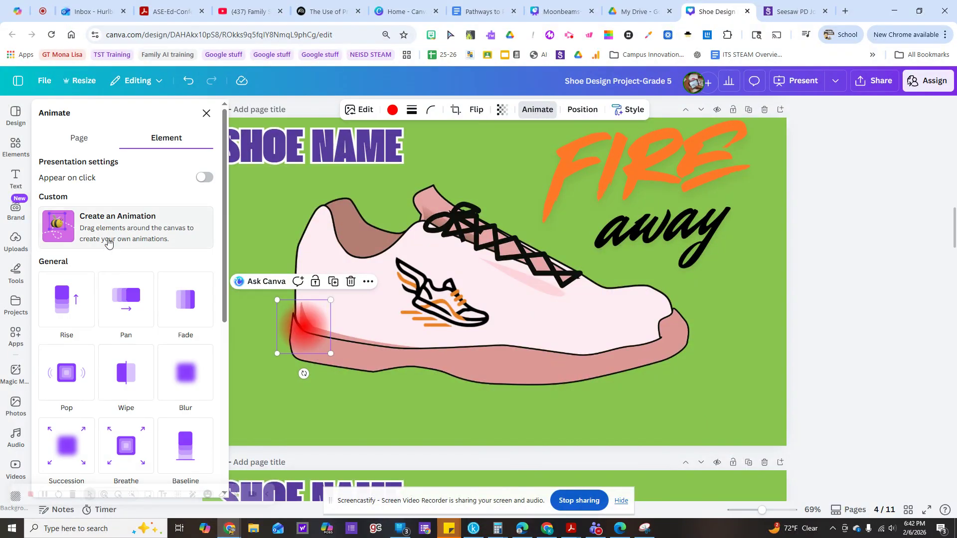
{"action": "scroll", "coordinate": [123, 287], "scroll_direction": "down", "scroll_amount": 5}
{"action": "scroll", "coordinate": [98, 472], "scroll_direction": "down", "scroll_amount": 1}
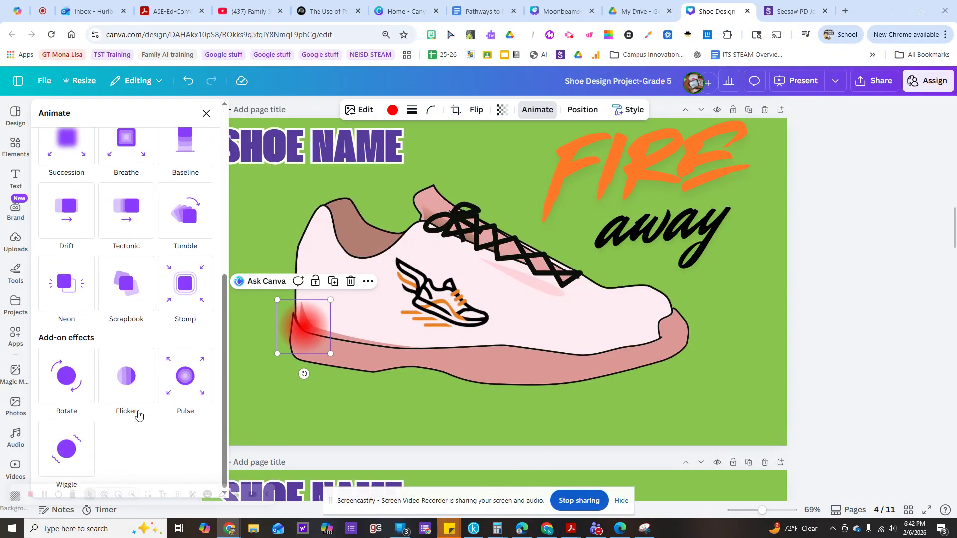
{"action": "left_click", "coordinate": [127, 382]}
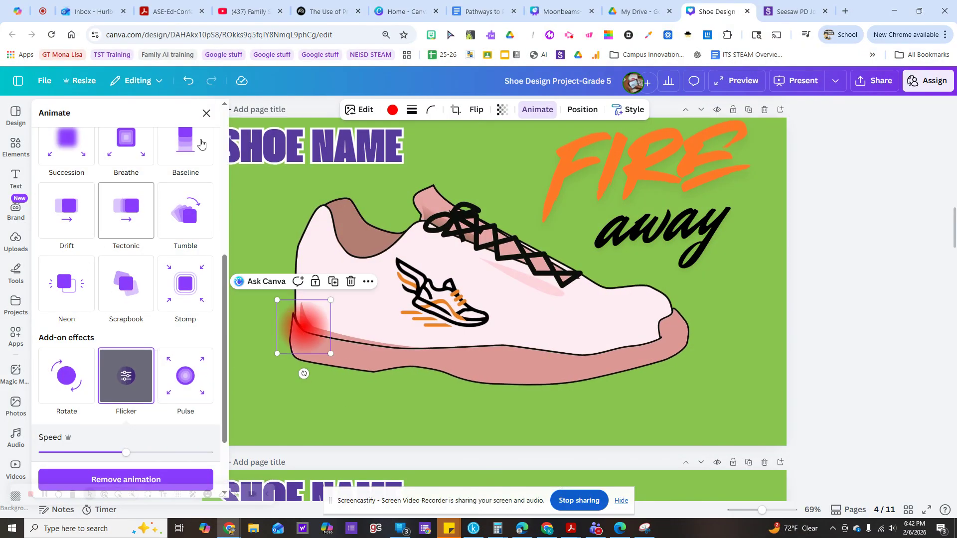
{"action": "left_click", "coordinate": [15, 146]}
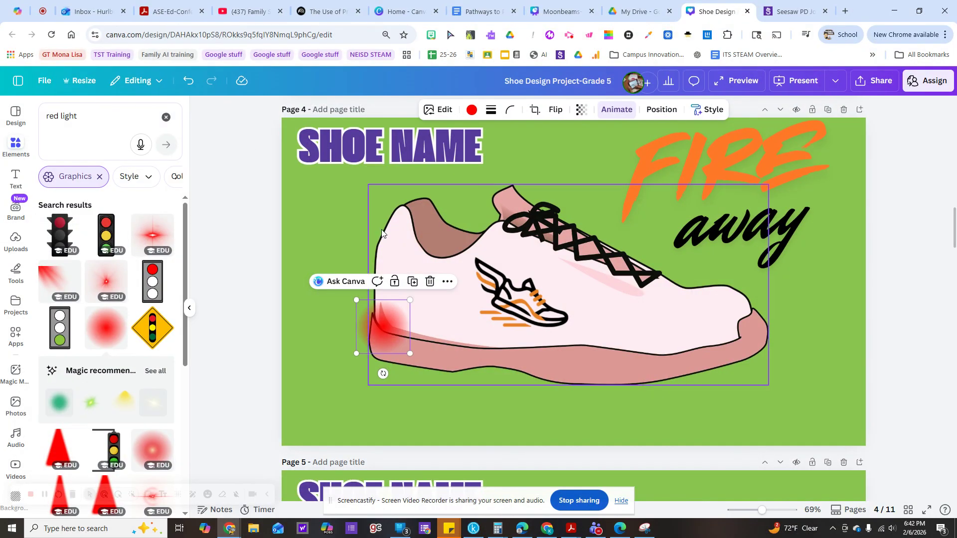
Look over the logo, slogan and heel light on page 4, the uncolored page 5 shoe, and the slogan and logo lesson page.
{"action": "left_click", "coordinate": [510, 314]}
{"action": "left_click", "coordinate": [680, 199]}
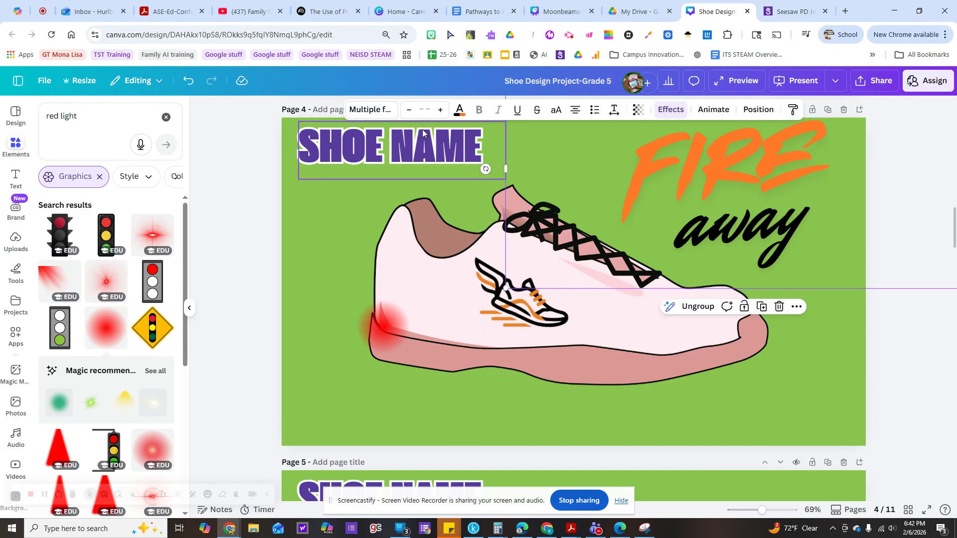
{"action": "scroll", "coordinate": [345, 339], "scroll_direction": "down", "scroll_amount": 6}
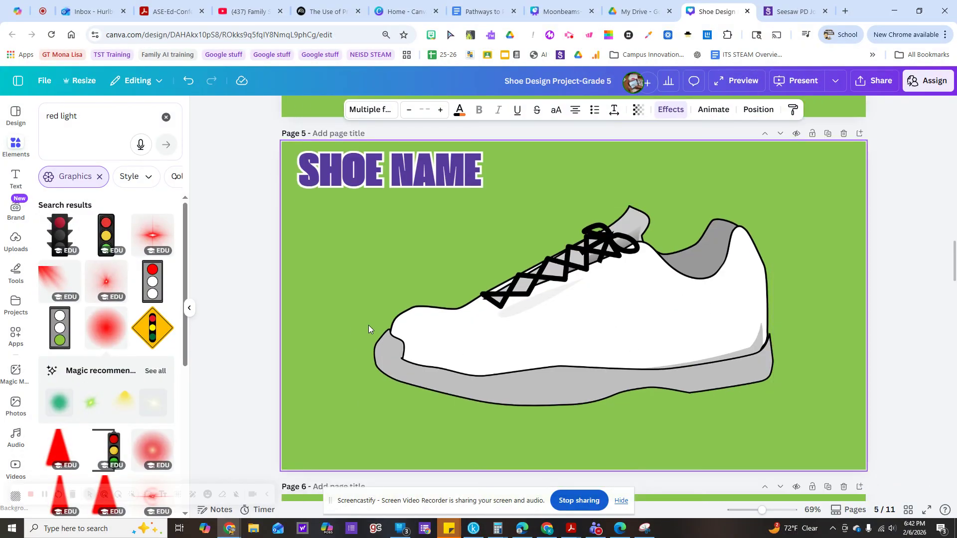
{"action": "scroll", "coordinate": [325, 319], "scroll_direction": "up", "scroll_amount": 5}
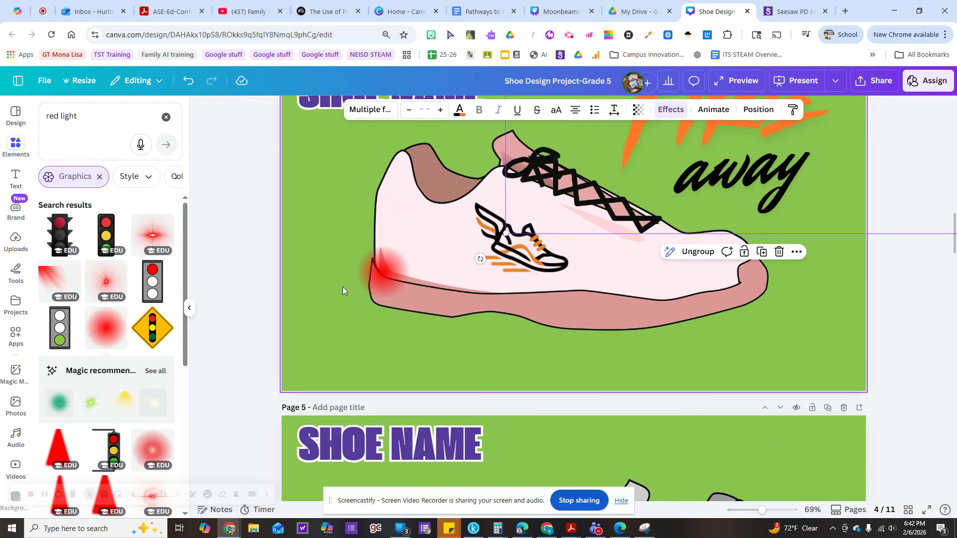
{"action": "scroll", "coordinate": [329, 245], "scroll_direction": "up", "scroll_amount": 1}
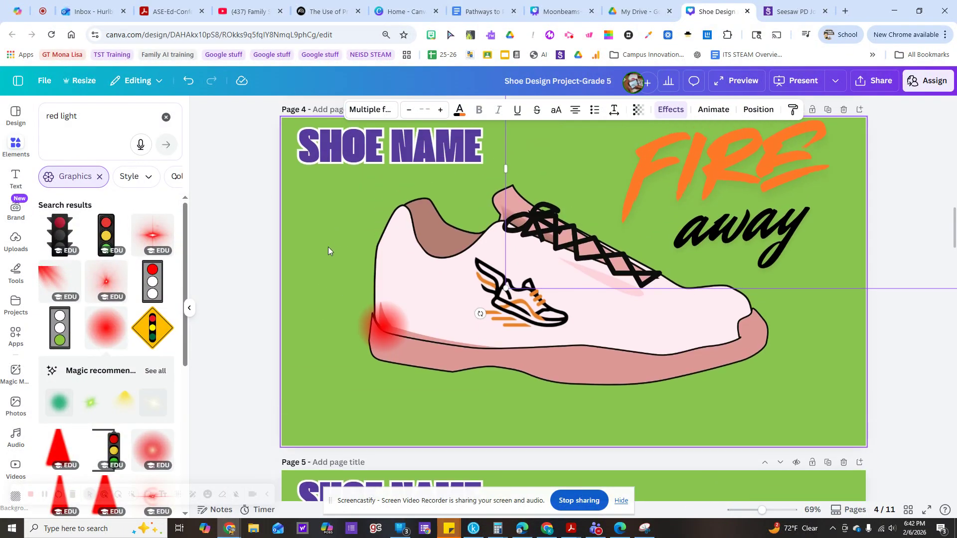
{"action": "scroll", "coordinate": [352, 388], "scroll_direction": "down", "scroll_amount": 2}
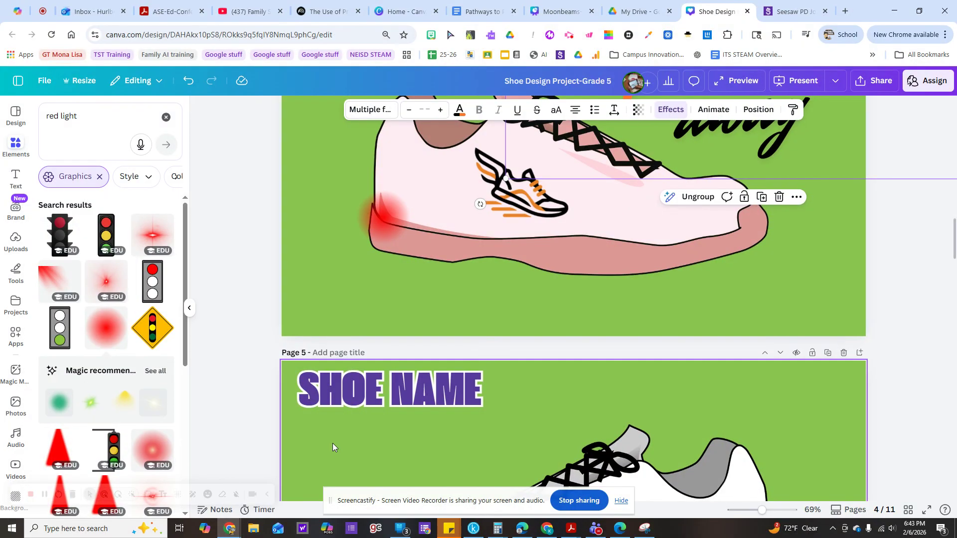
{"action": "scroll", "coordinate": [335, 423], "scroll_direction": "down", "scroll_amount": 10}
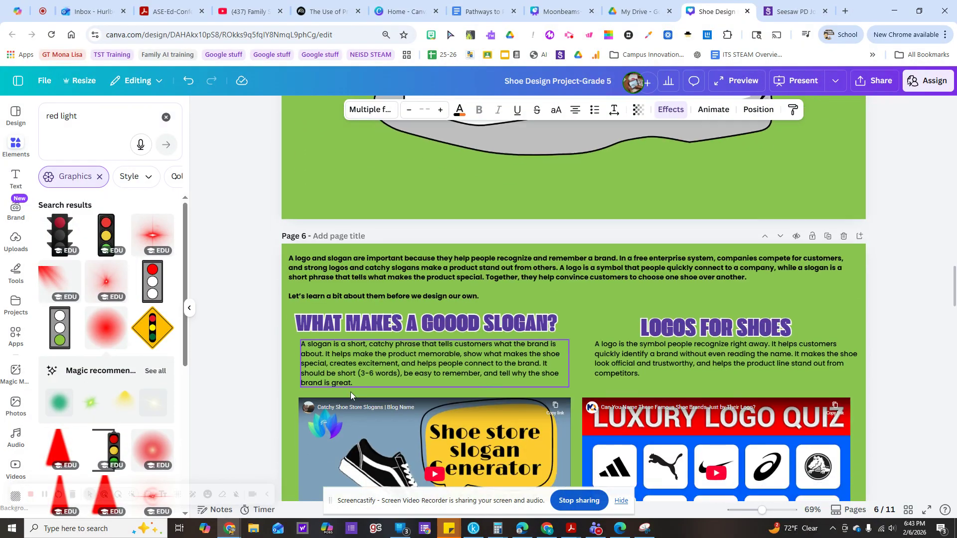
{"action": "scroll", "coordinate": [349, 395], "scroll_direction": "down", "scroll_amount": 5}
{"action": "scroll", "coordinate": [348, 396], "scroll_direction": "up", "scroll_amount": 10}
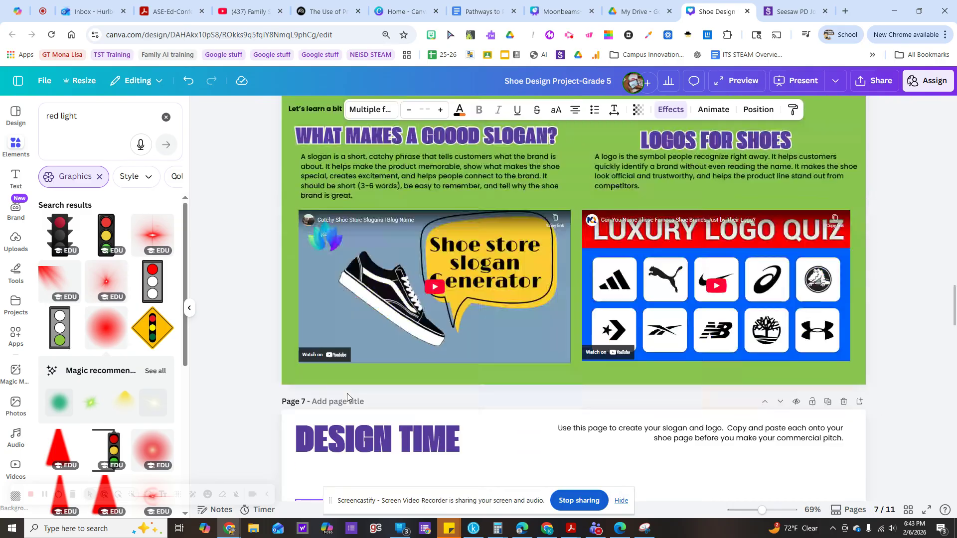
{"action": "scroll", "coordinate": [346, 397], "scroll_direction": "up", "scroll_amount": 10}
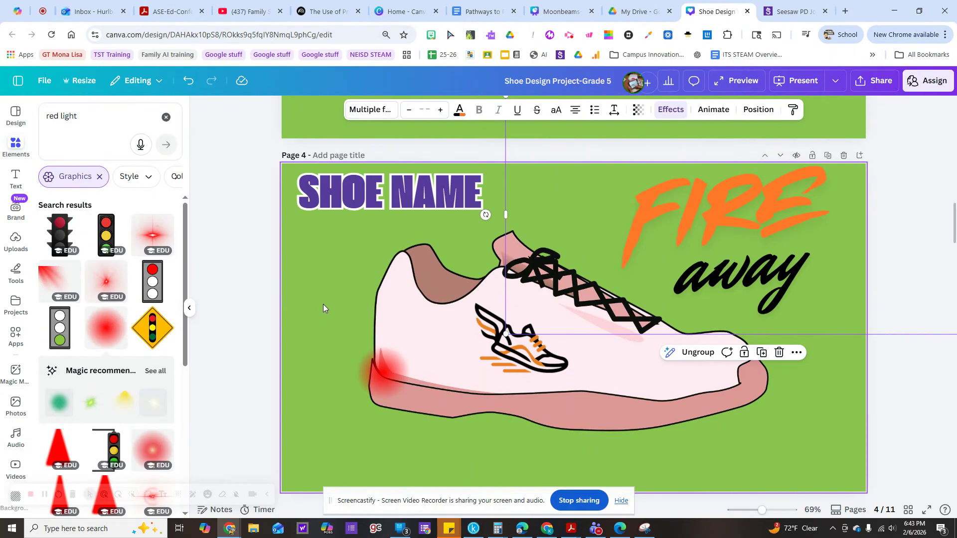
Go through the following template pages to the page 10 instructions for recording the commercial.
{"action": "scroll", "coordinate": [323, 304], "scroll_direction": "down", "scroll_amount": 10}
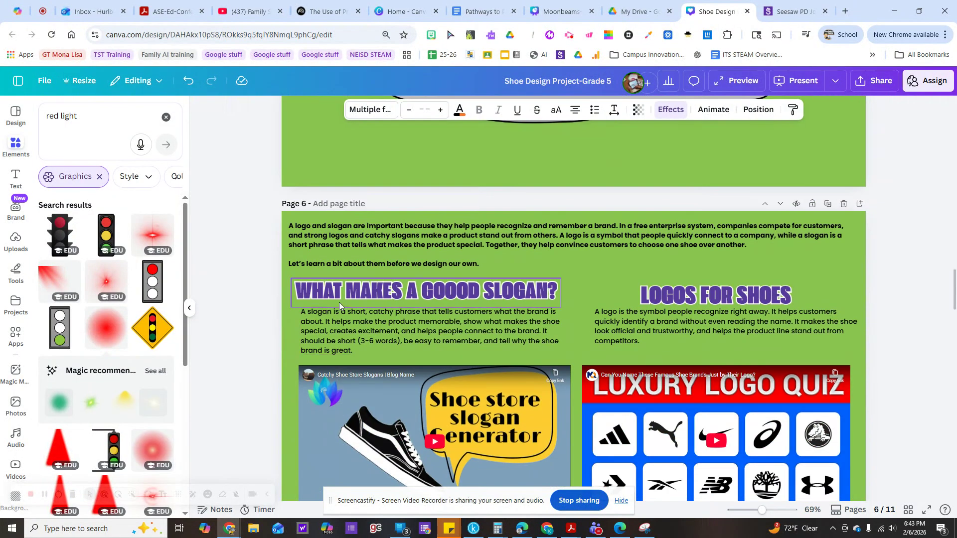
{"action": "scroll", "coordinate": [340, 304], "scroll_direction": "down", "scroll_amount": 5}
{"action": "scroll", "coordinate": [340, 306], "scroll_direction": "down", "scroll_amount": 8}
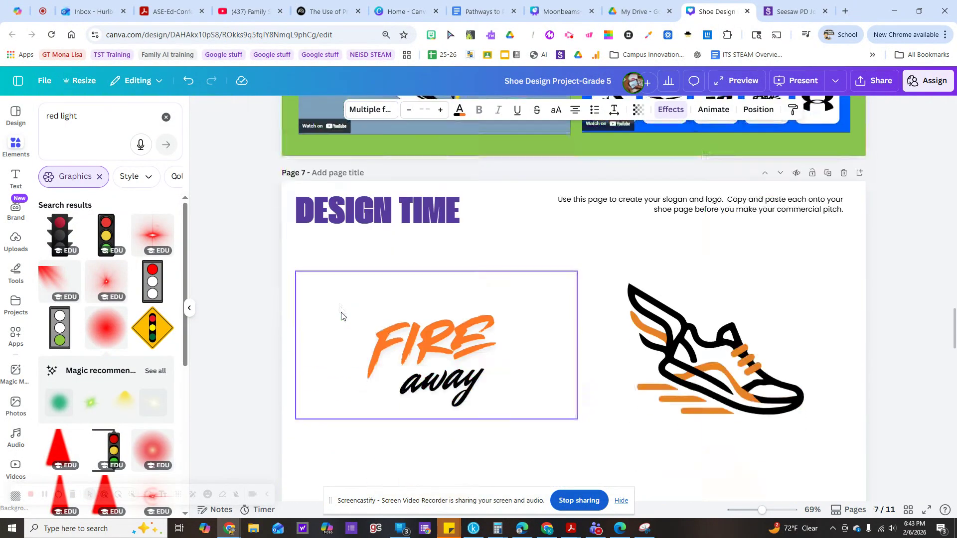
{"action": "scroll", "coordinate": [340, 324], "scroll_direction": "down", "scroll_amount": 8}
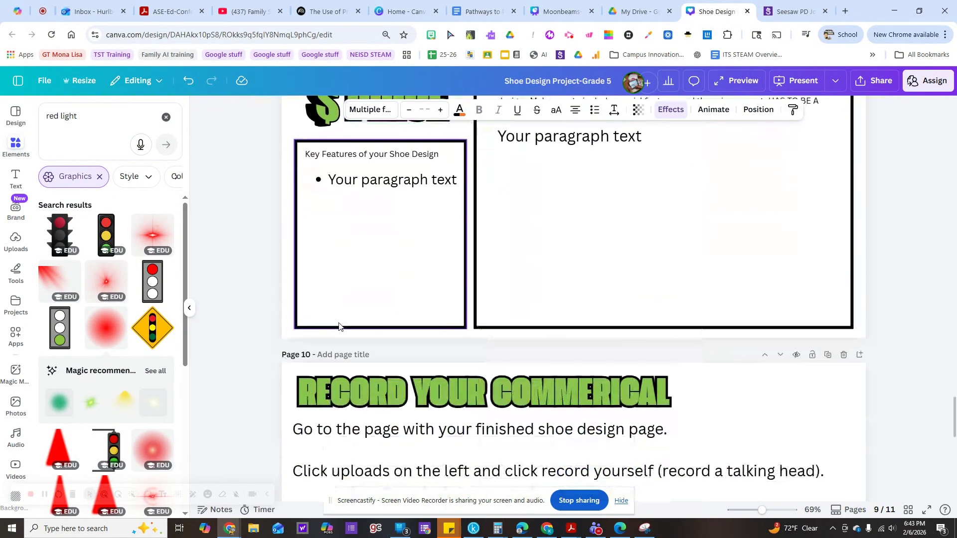
{"action": "scroll", "coordinate": [338, 326], "scroll_direction": "down", "scroll_amount": 4}
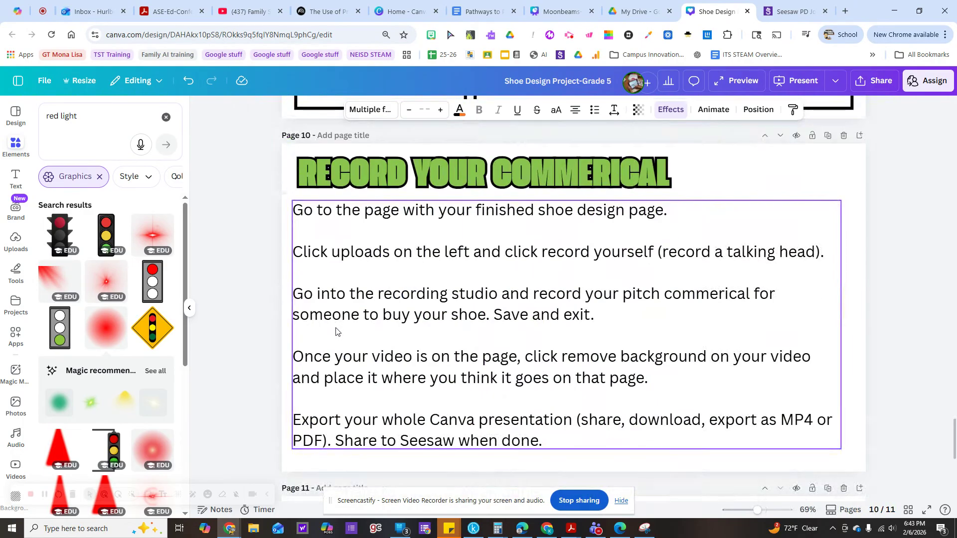